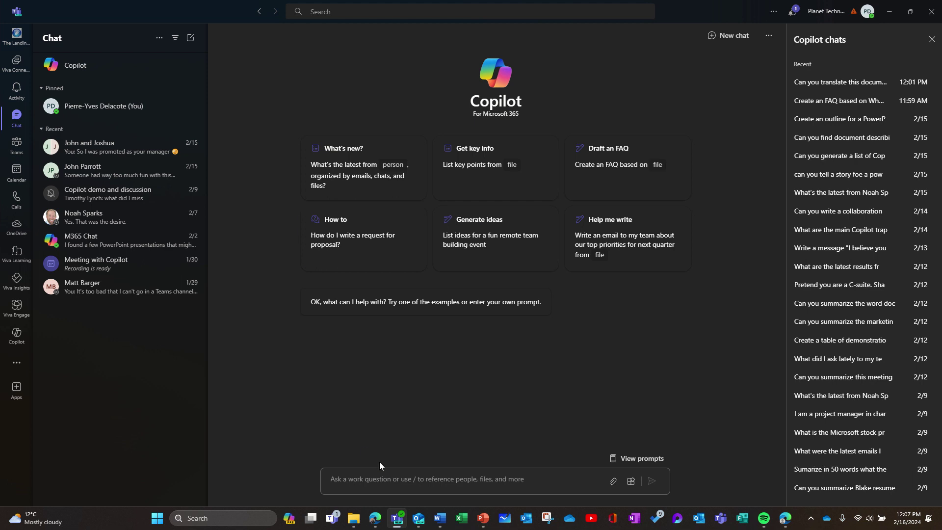
Ask Copilot 'Can you translate this document in French' with Useful prompts for marketing.docx attached
{"action": "left_click", "coordinate": [398, 483]}
{"action": "type", "text": "Ca"}
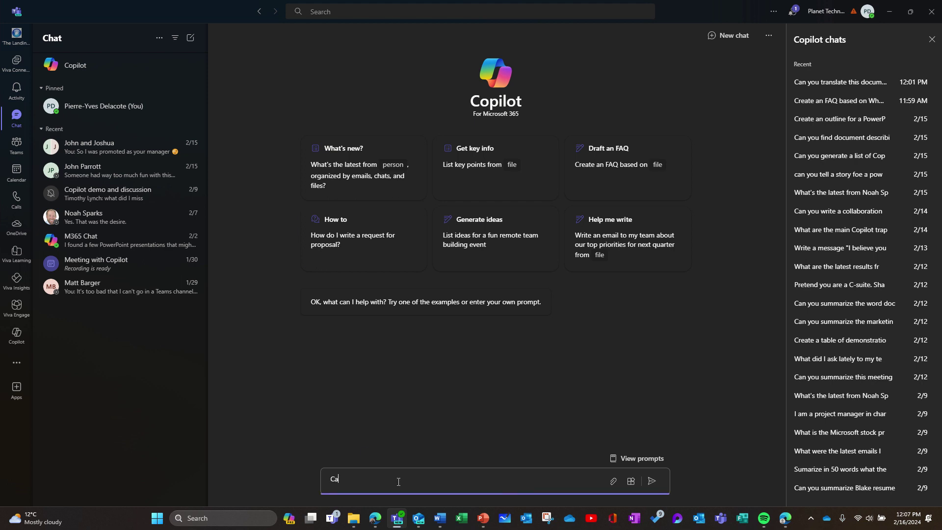
{"action": "type", "text": "n you translate this document in French"}
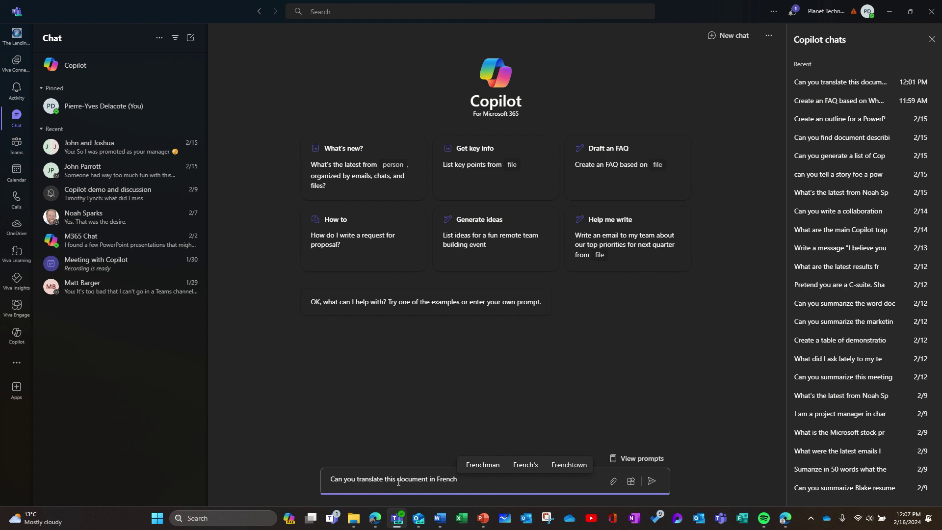
{"action": "left_click", "coordinate": [614, 482]}
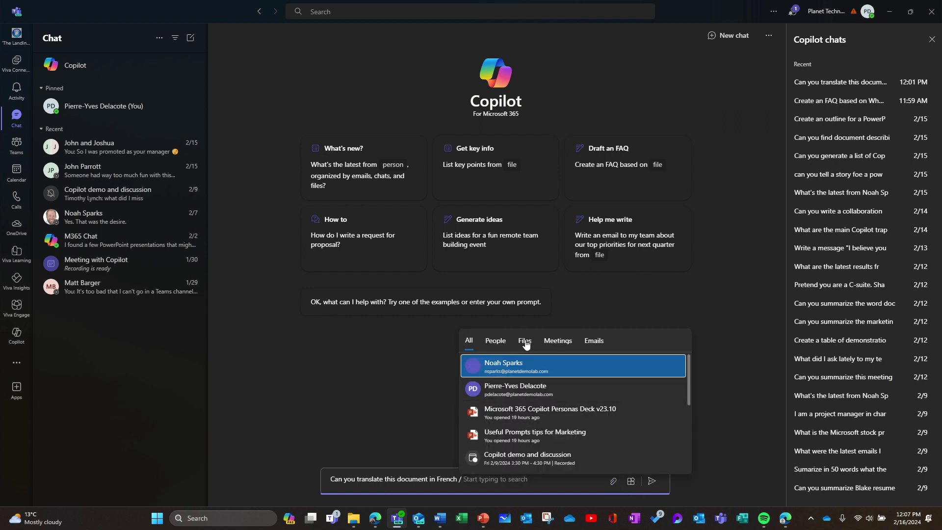
{"action": "left_click", "coordinate": [524, 340]}
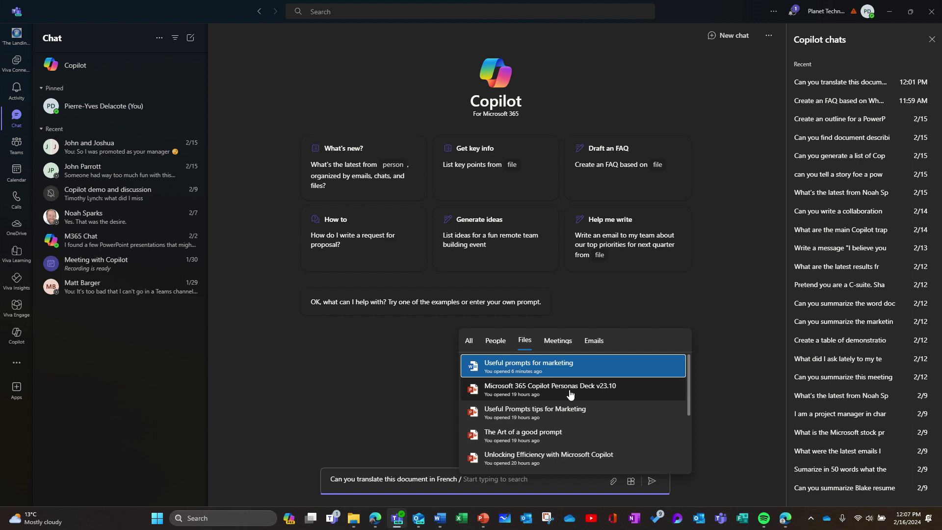
{"action": "left_click", "coordinate": [540, 368]}
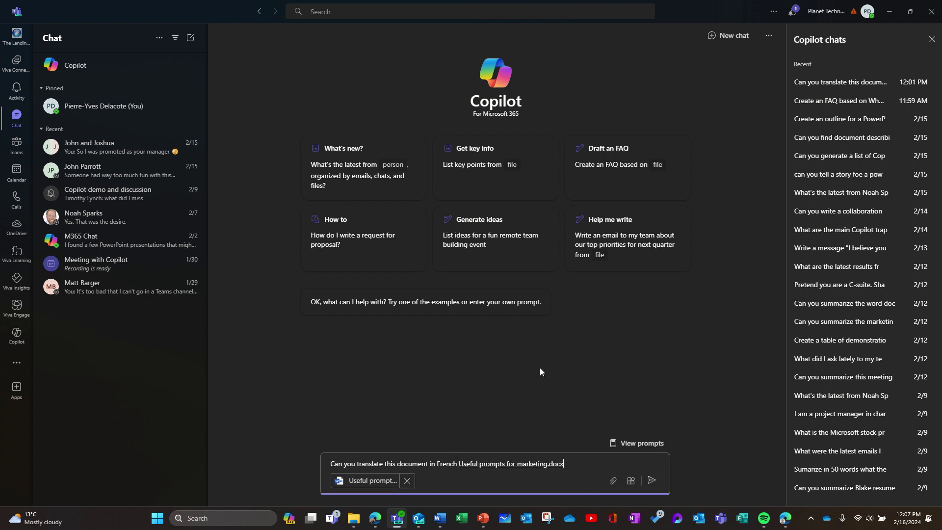
Send the translation request, then open the attached Useful prompts for marketing document
{"action": "left_click", "coordinate": [652, 482]}
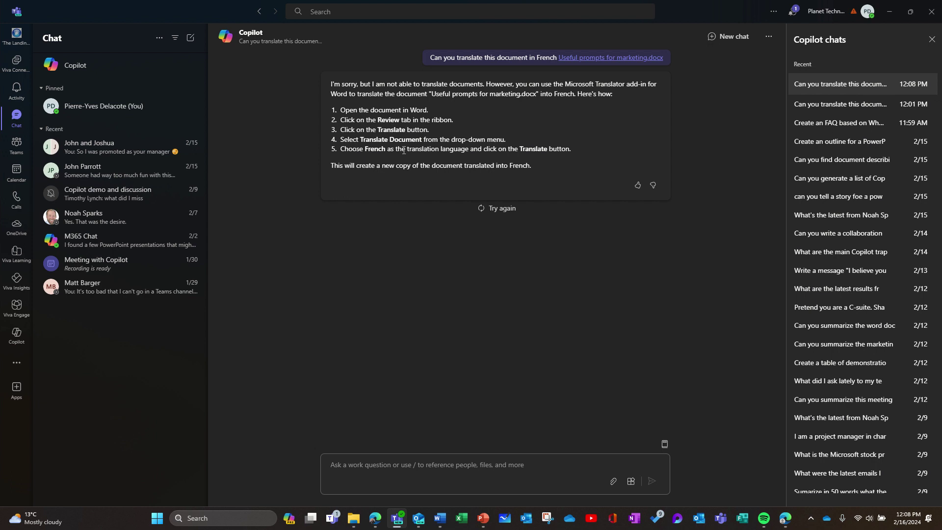
{"action": "left_click", "coordinate": [603, 59]}
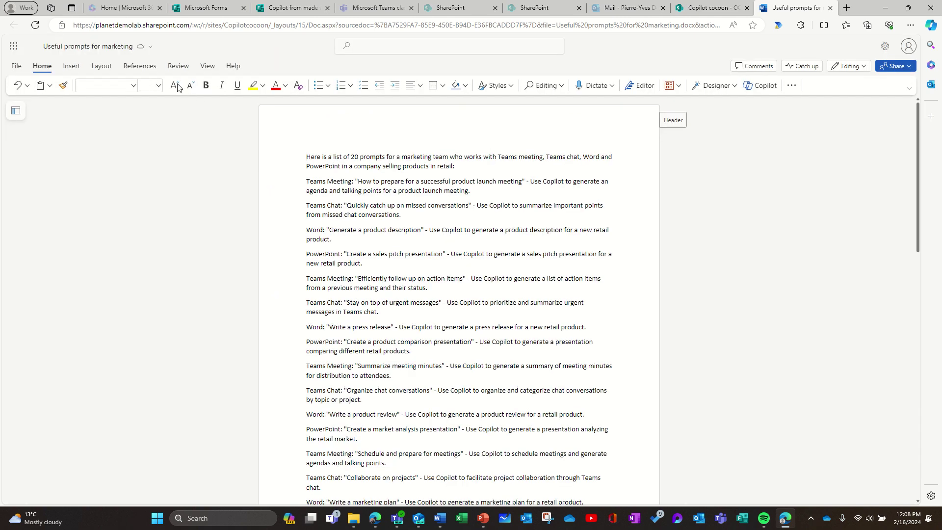
Translate the entire document into French with Review's Translate Document feature
{"action": "left_click", "coordinate": [172, 68]}
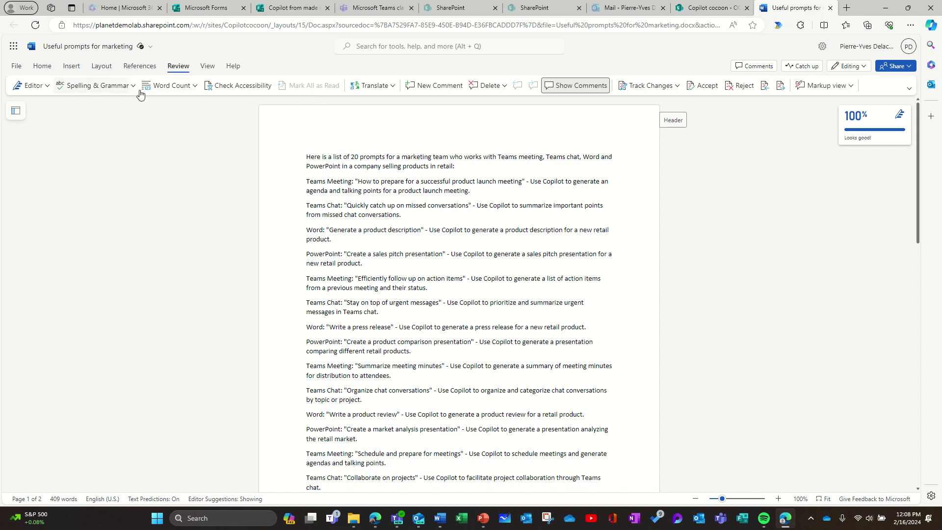
{"action": "left_click", "coordinate": [393, 86]}
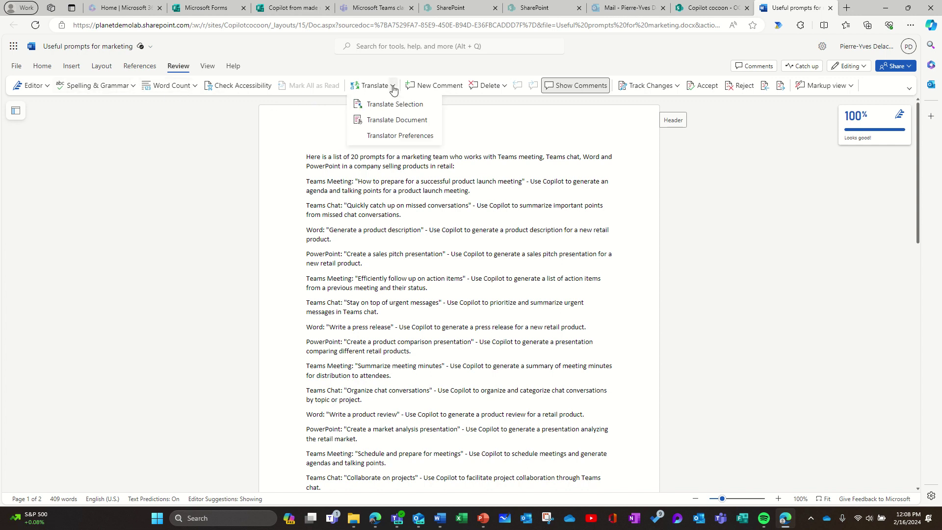
{"action": "left_click", "coordinate": [402, 122]}
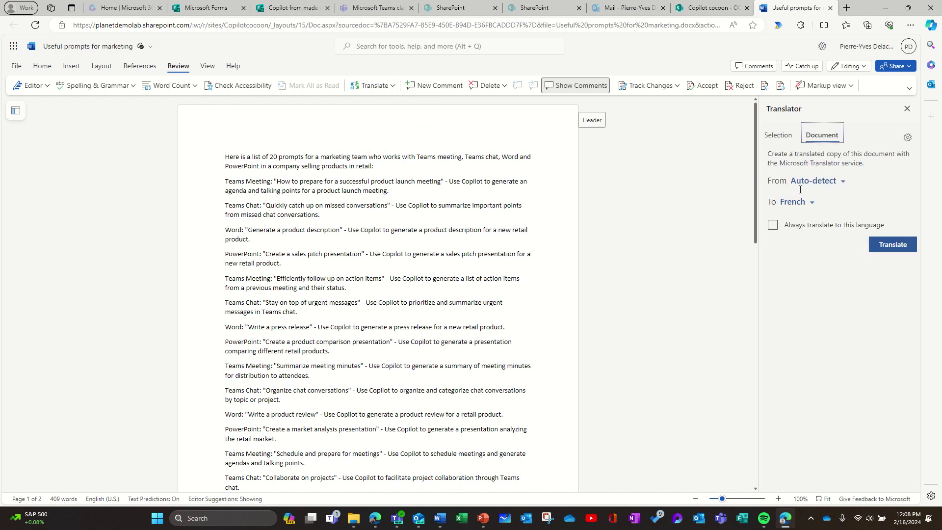
{"action": "left_click", "coordinate": [892, 247]}
{"action": "left_click", "coordinate": [893, 247]}
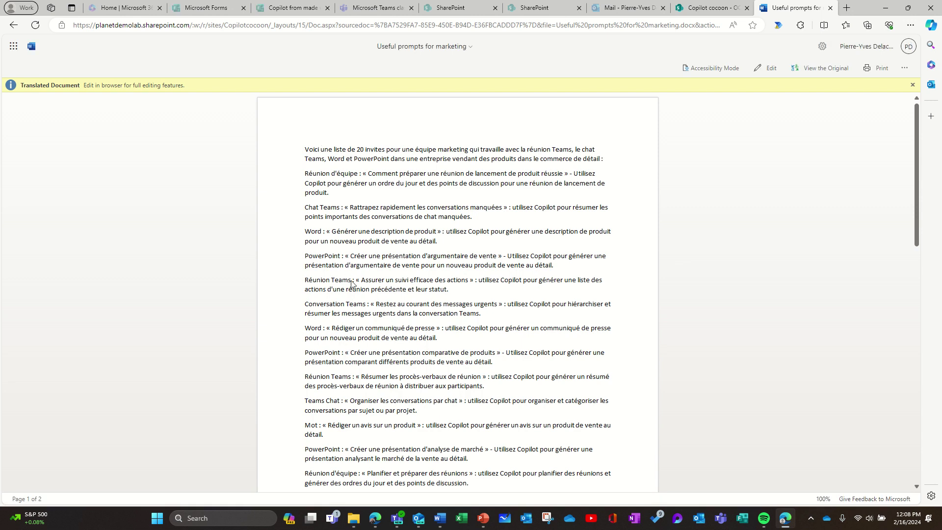
Compare the translated word 'Mot' with 'Word' and scroll through the French copy
{"action": "double_click", "coordinate": [312, 425]}
{"action": "double_click", "coordinate": [314, 327]}
{"action": "double_click", "coordinate": [310, 426]}
{"action": "scroll", "coordinate": [440, 410], "scroll_direction": "down", "scroll_amount": 5}
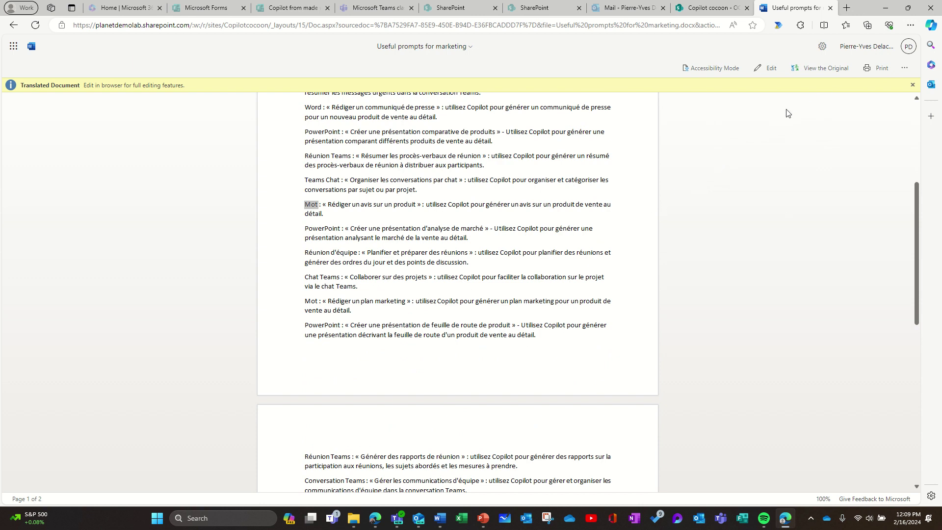
Make the French copy editable and decline translating it back into English
{"action": "left_click", "coordinate": [770, 68]}
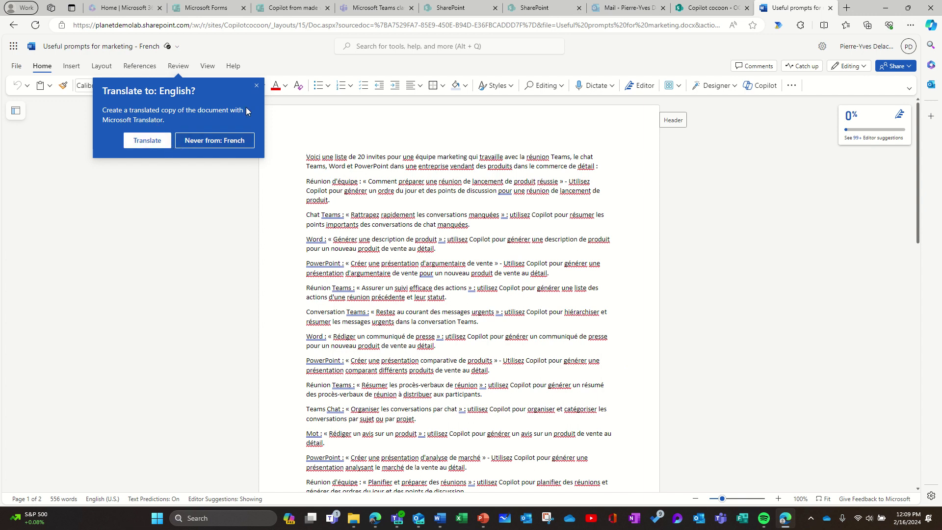
{"action": "left_click", "coordinate": [257, 85]}
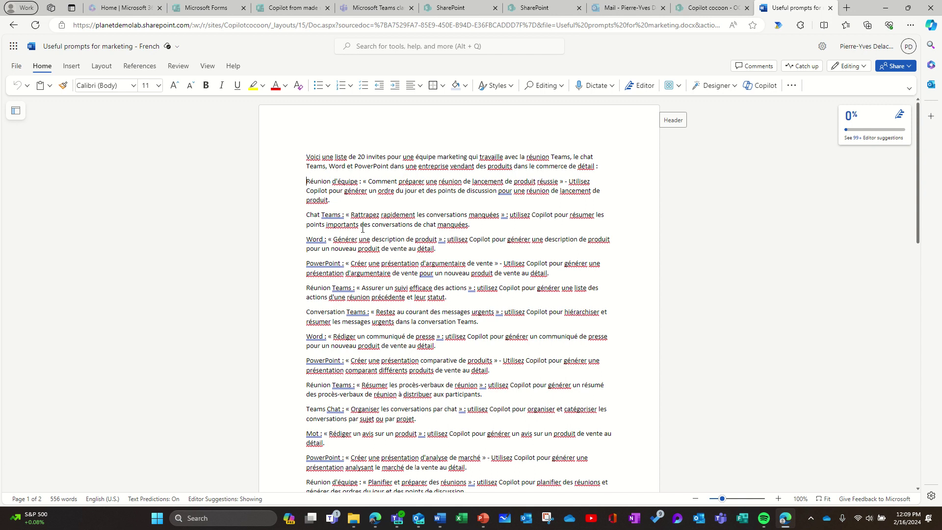
{"action": "scroll", "coordinate": [373, 237], "scroll_direction": "down", "scroll_amount": 9}
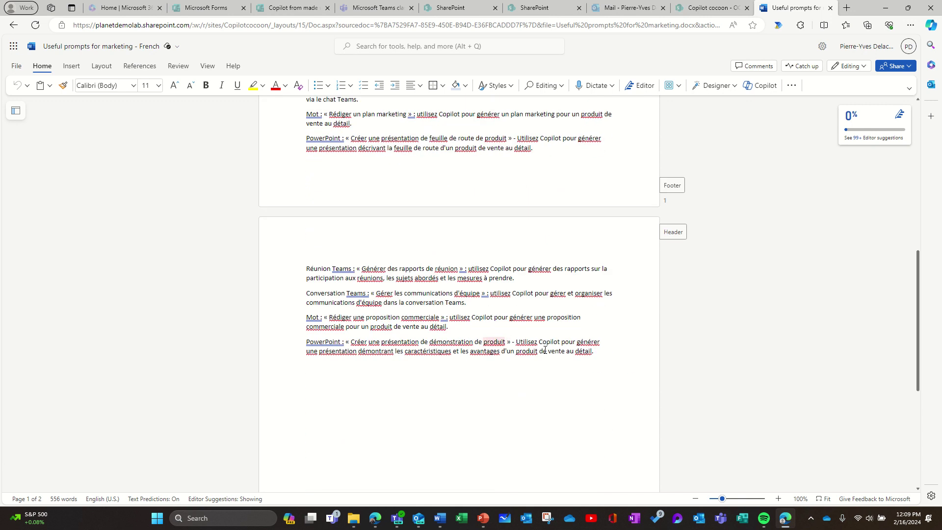
Select all the French text and have Copilot visualize it as a table
{"action": "left_click", "coordinate": [605, 353], "text": "shift"}
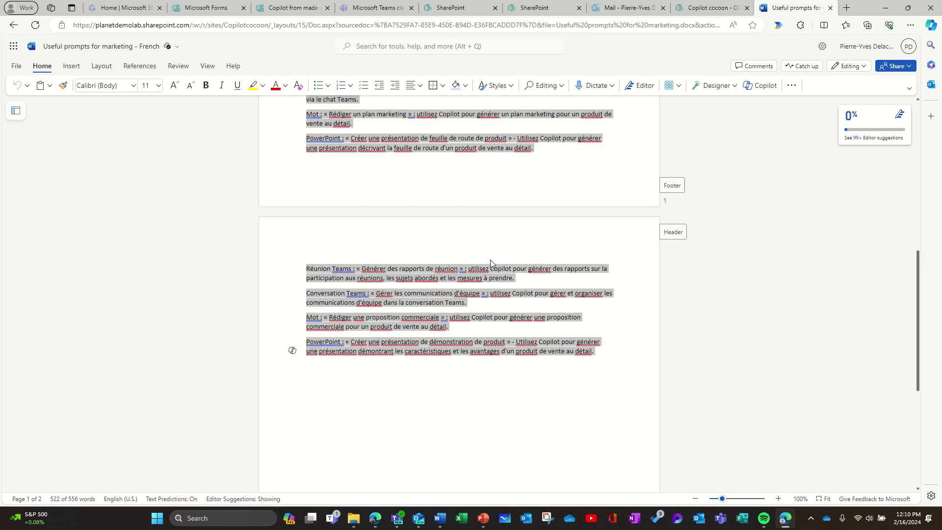
{"action": "left_click", "coordinate": [292, 351]}
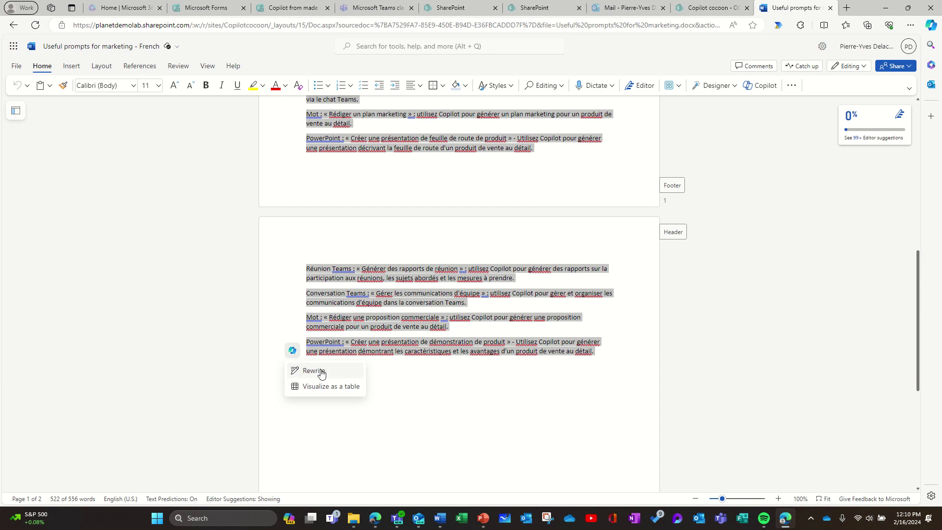
{"action": "left_click", "coordinate": [318, 387]}
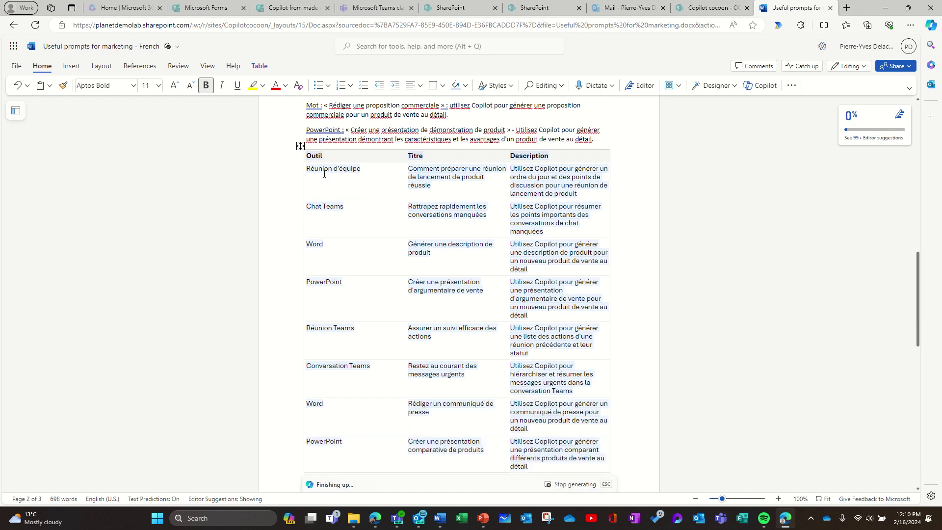
Keep Copilot's Outil, Titre and Description table at the end of the French document
{"action": "scroll", "coordinate": [371, 200], "scroll_direction": "up", "scroll_amount": 2}
{"action": "scroll", "coordinate": [370, 199], "scroll_direction": "up", "scroll_amount": 3}
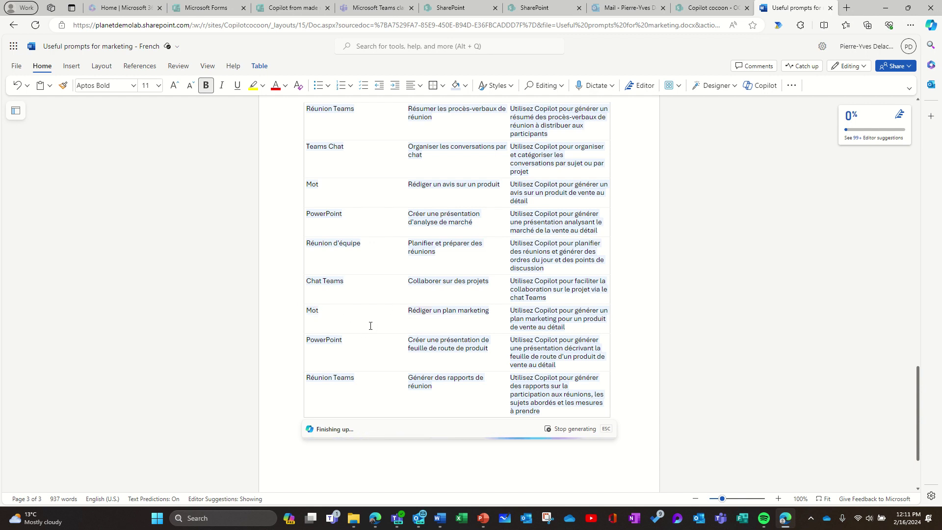
{"action": "scroll", "coordinate": [433, 329], "scroll_direction": "up", "scroll_amount": 2}
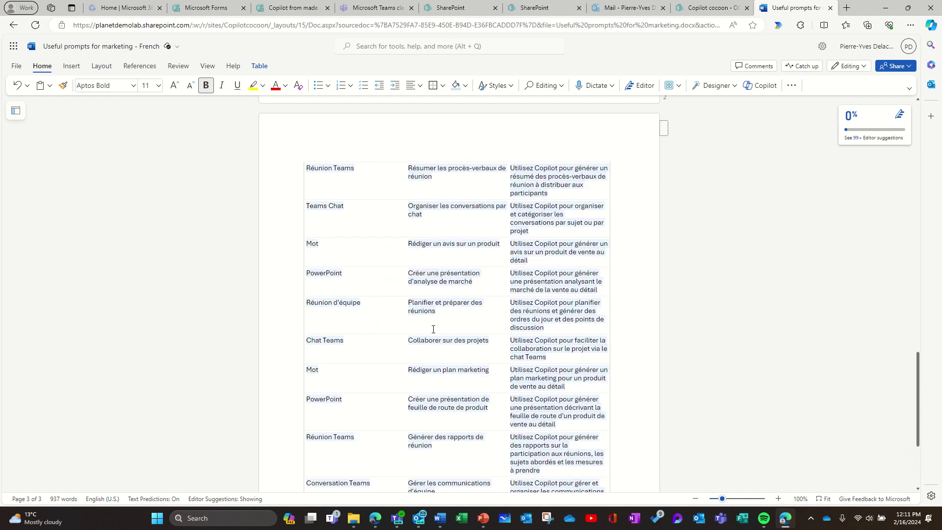
{"action": "scroll", "coordinate": [434, 329], "scroll_direction": "up", "scroll_amount": 3}
{"action": "scroll", "coordinate": [433, 330], "scroll_direction": "up", "scroll_amount": 10}
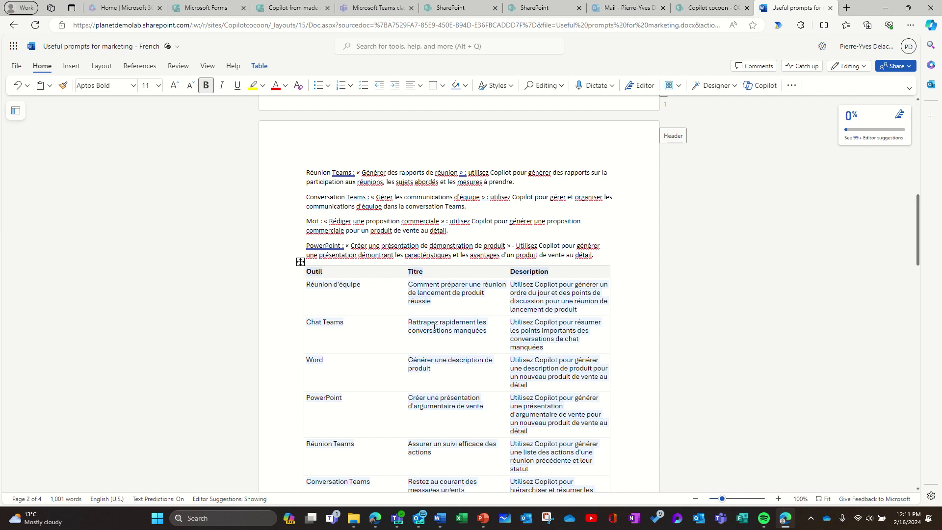
{"action": "scroll", "coordinate": [471, 354], "scroll_direction": "up", "scroll_amount": 5}
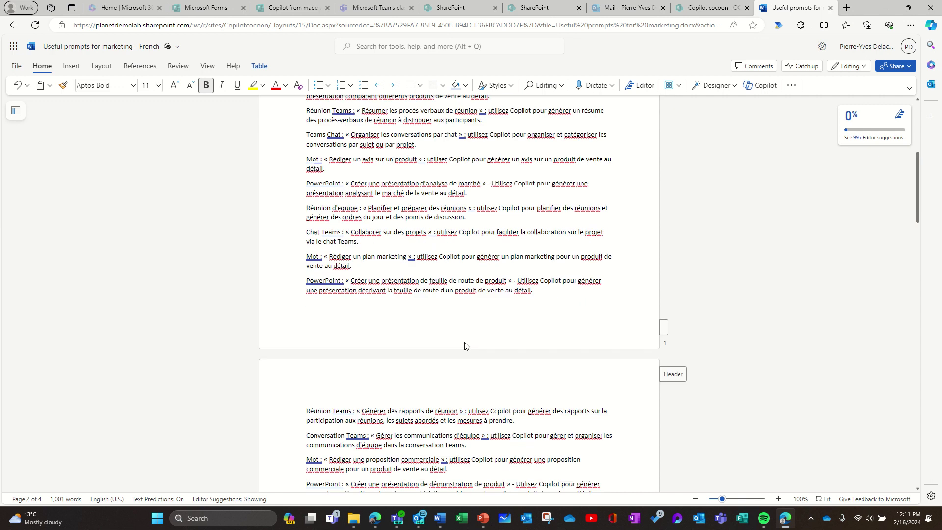
{"action": "scroll", "coordinate": [465, 345], "scroll_direction": "up", "scroll_amount": 6}
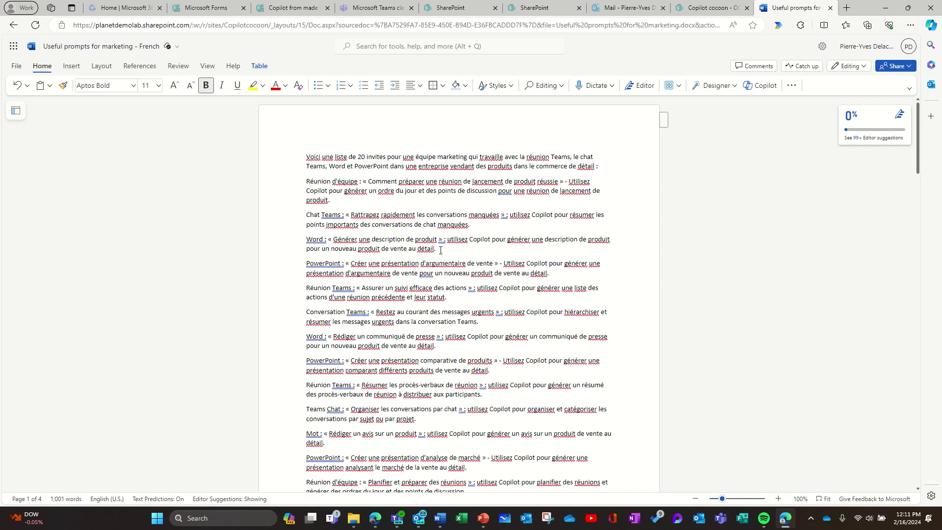
{"action": "scroll", "coordinate": [441, 250], "scroll_direction": "down", "scroll_amount": 20}
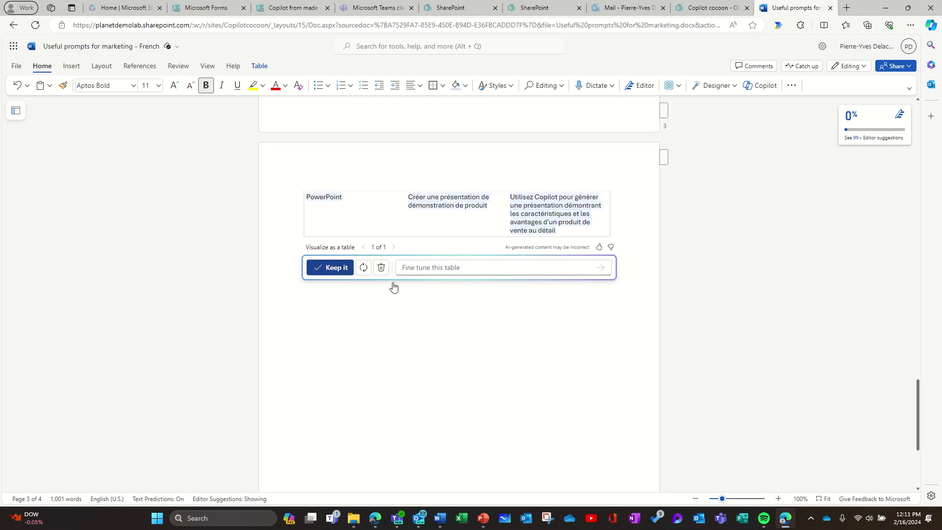
{"action": "left_click", "coordinate": [391, 276]}
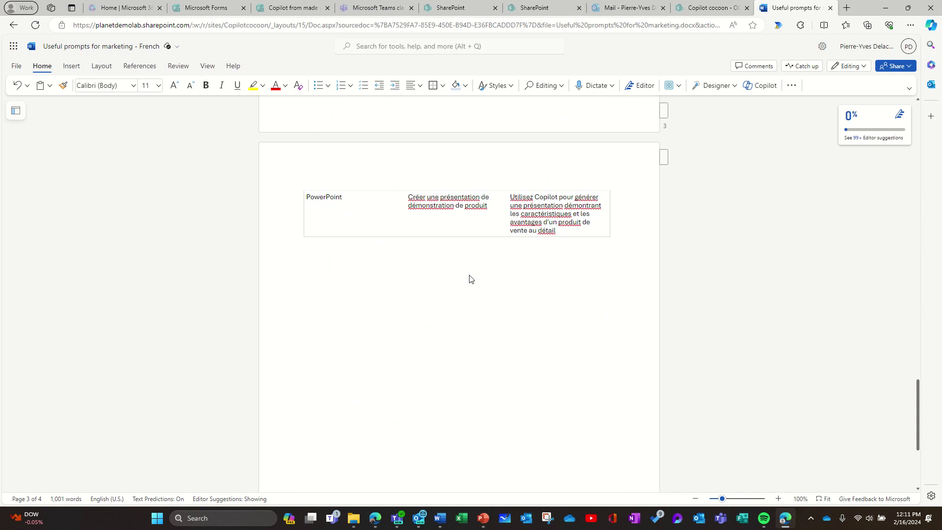
{"action": "scroll", "coordinate": [469, 279], "scroll_direction": "up", "scroll_amount": 20}
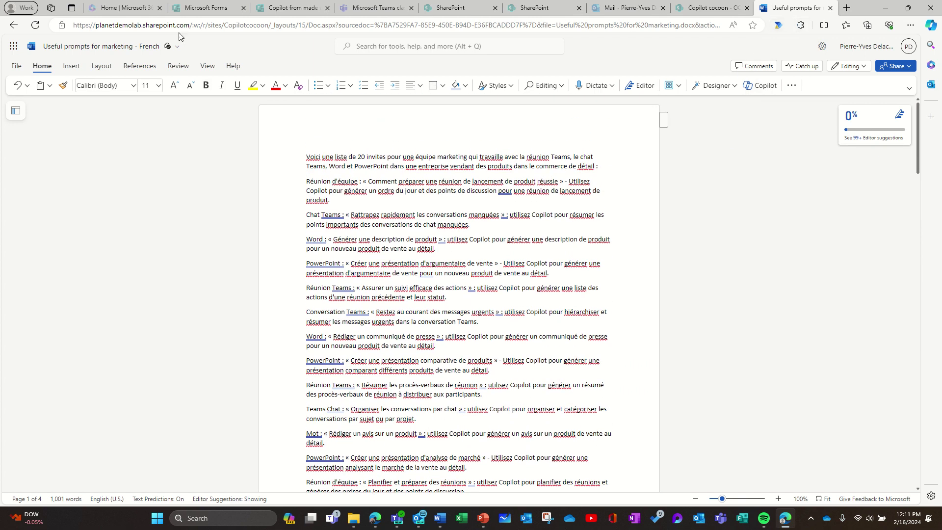
Go to the document's OCM library and sort it by Modified, newer to older
{"action": "left_click", "coordinate": [172, 48]}
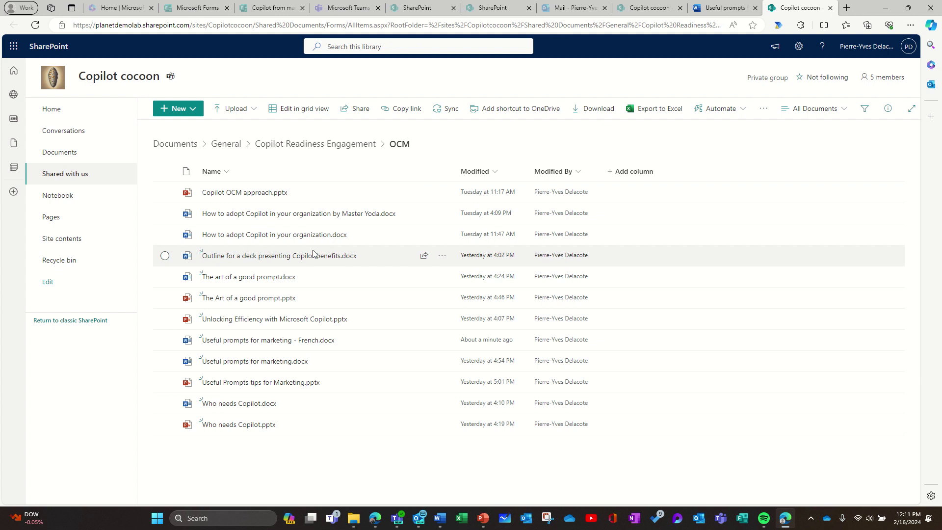
{"action": "left_click", "coordinate": [497, 178]}
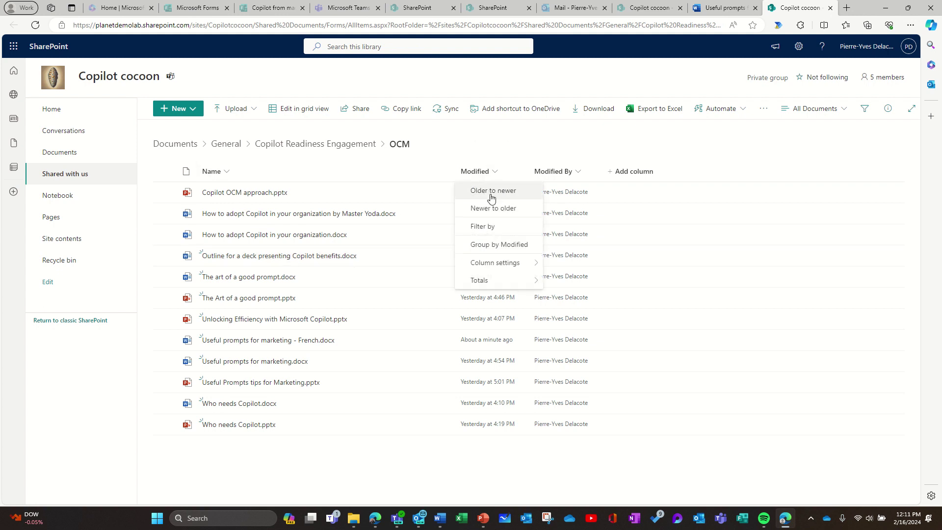
{"action": "left_click", "coordinate": [493, 208]}
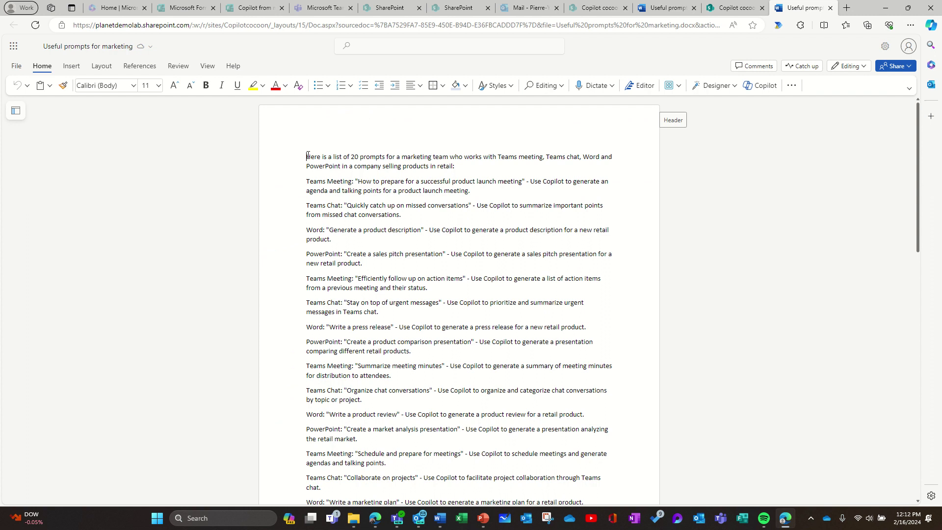
Ask the Copilot pane to 'rewrite this document in French'
{"action": "scroll", "coordinate": [339, 280], "scroll_direction": "down", "scroll_amount": 8}
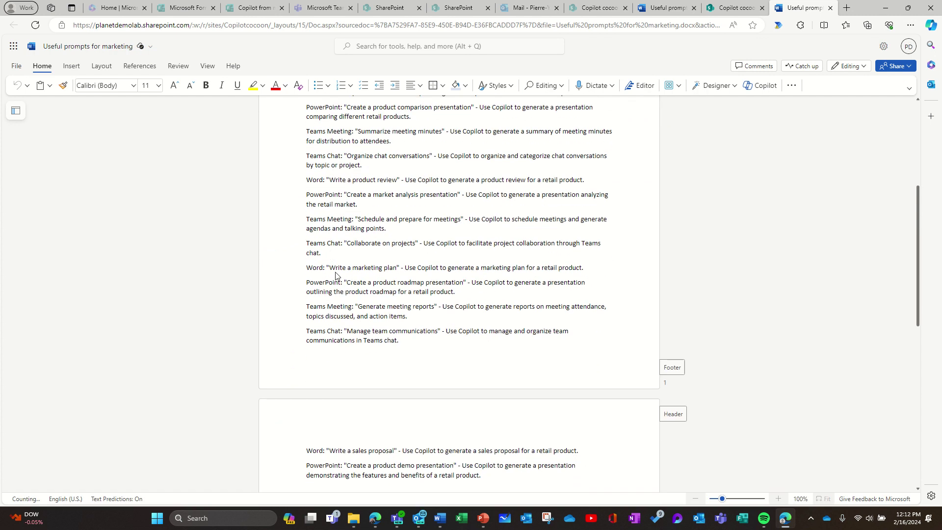
{"action": "scroll", "coordinate": [338, 280], "scroll_direction": "down", "scroll_amount": 3}
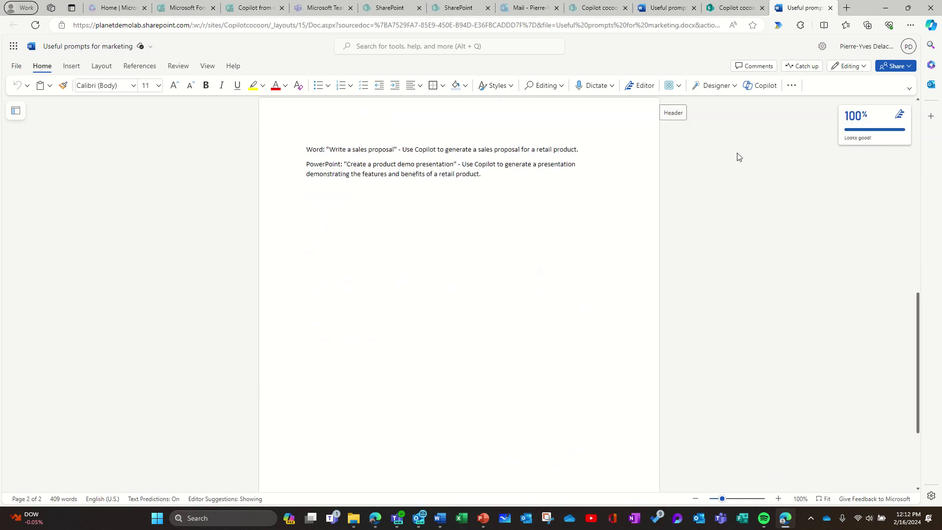
{"action": "left_click", "coordinate": [772, 88]}
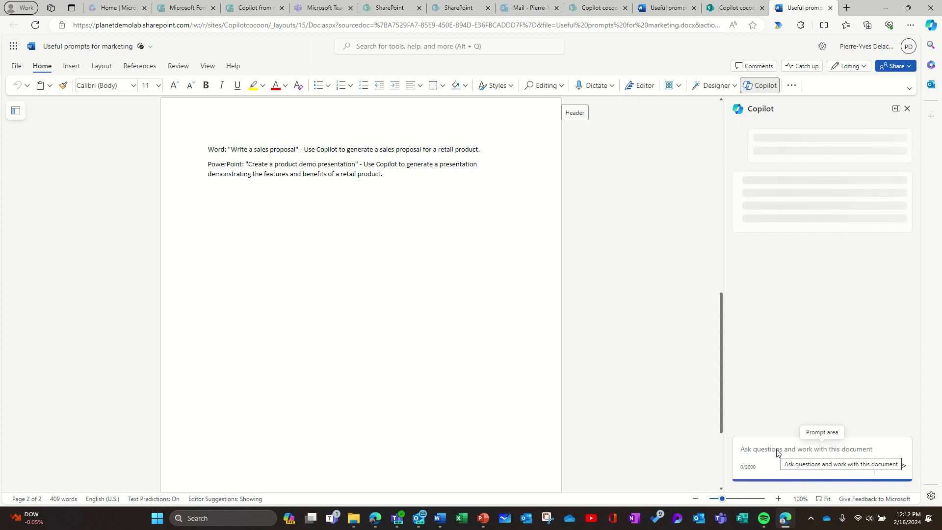
{"action": "left_click", "coordinate": [777, 453]}
{"action": "type", "text": "rewrite "}
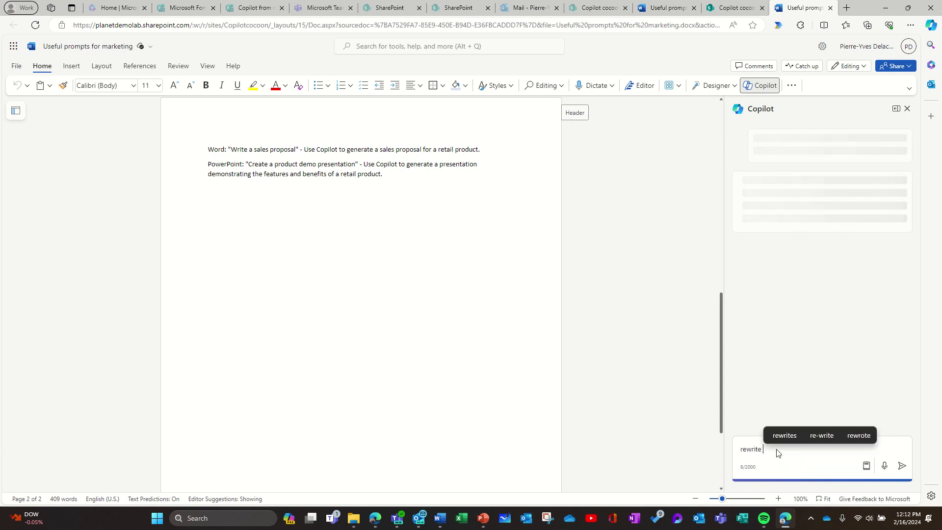
{"action": "type", "text": "this docume"}
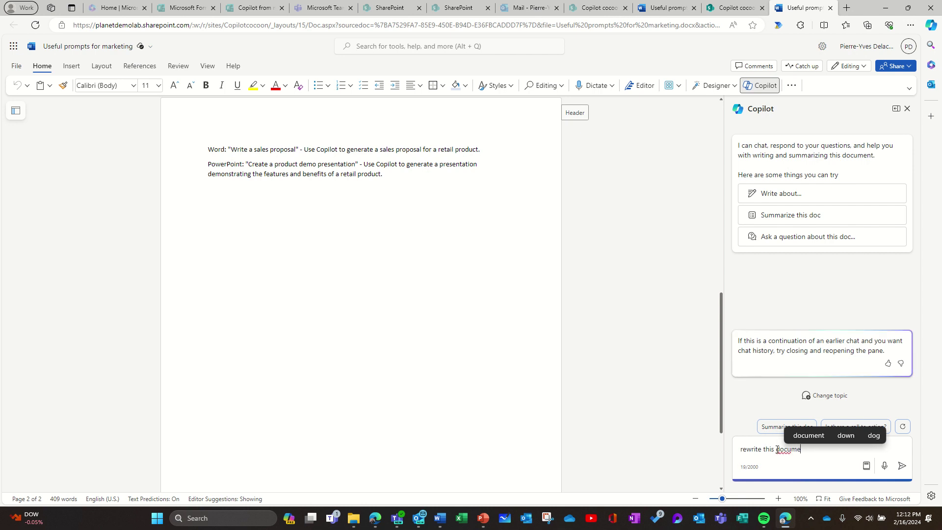
{"action": "type", "text": "nt in Fr"}
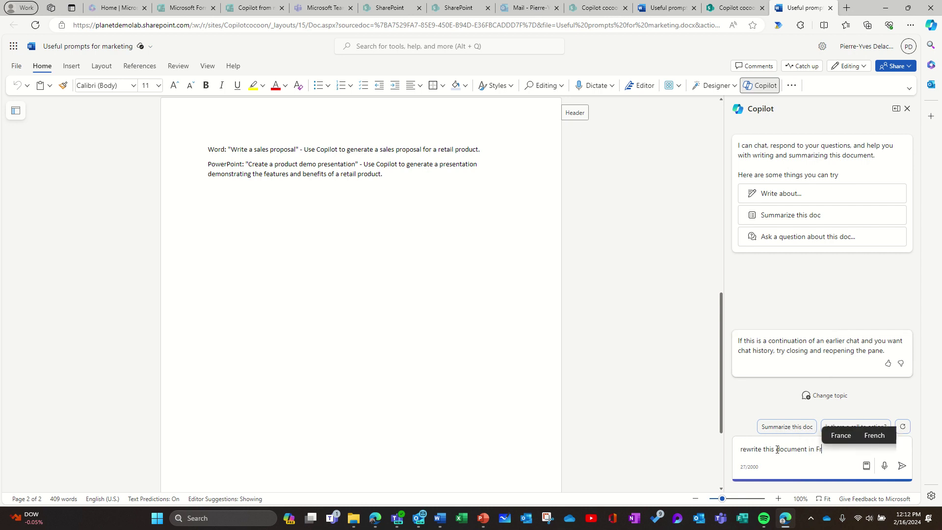
{"action": "type", "text": "ench"}
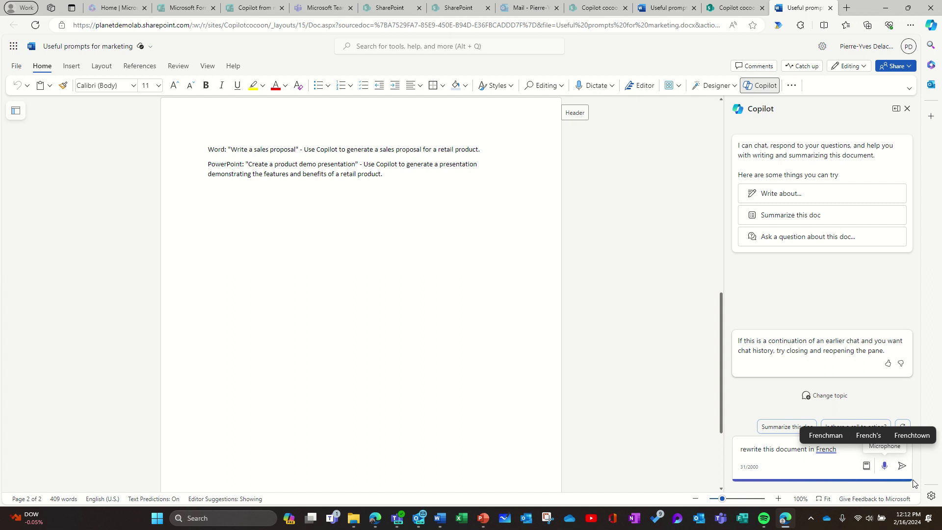
{"action": "left_click", "coordinate": [902, 465]}
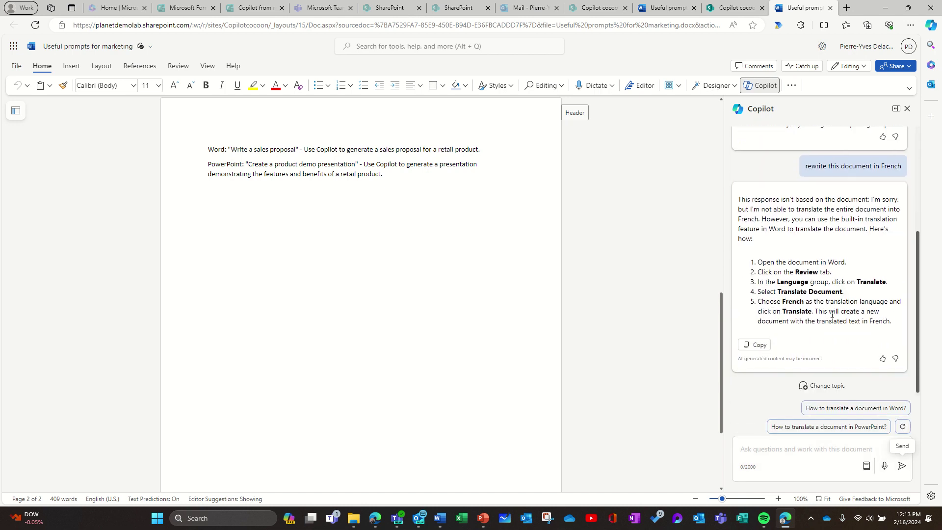
Draft 'Write in French the document' below the last prompt, referencing Useful prompts for marketing.docx
{"action": "scroll", "coordinate": [385, 273], "scroll_direction": "up", "scroll_amount": 5}
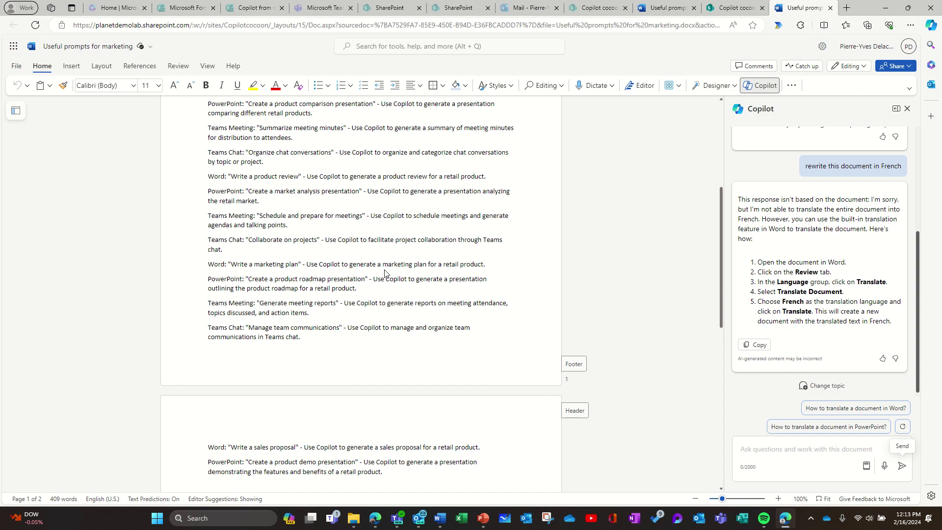
{"action": "scroll", "coordinate": [384, 273], "scroll_direction": "up", "scroll_amount": 3}
{"action": "scroll", "coordinate": [386, 279], "scroll_direction": "down", "scroll_amount": 6}
{"action": "scroll", "coordinate": [386, 280], "scroll_direction": "down", "scroll_amount": 1}
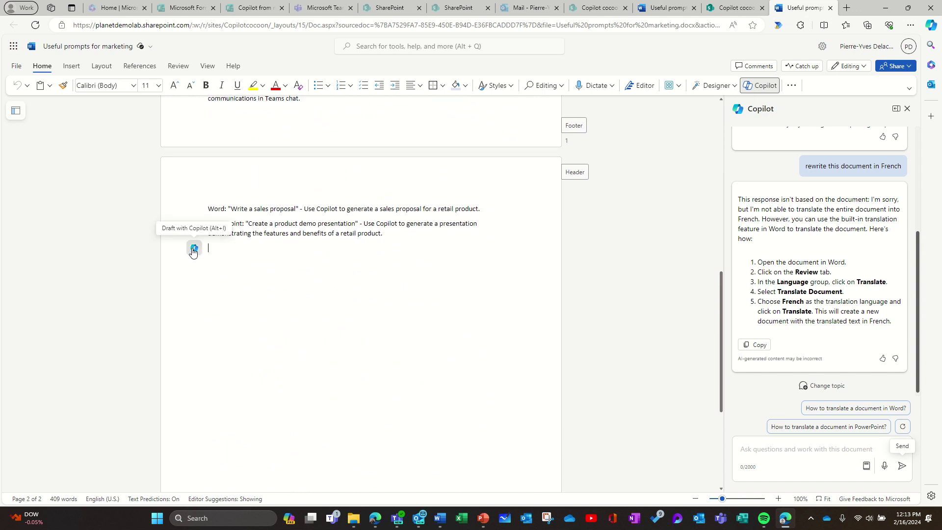
{"action": "left_click", "coordinate": [195, 248]}
{"action": "type", "text": "W"}
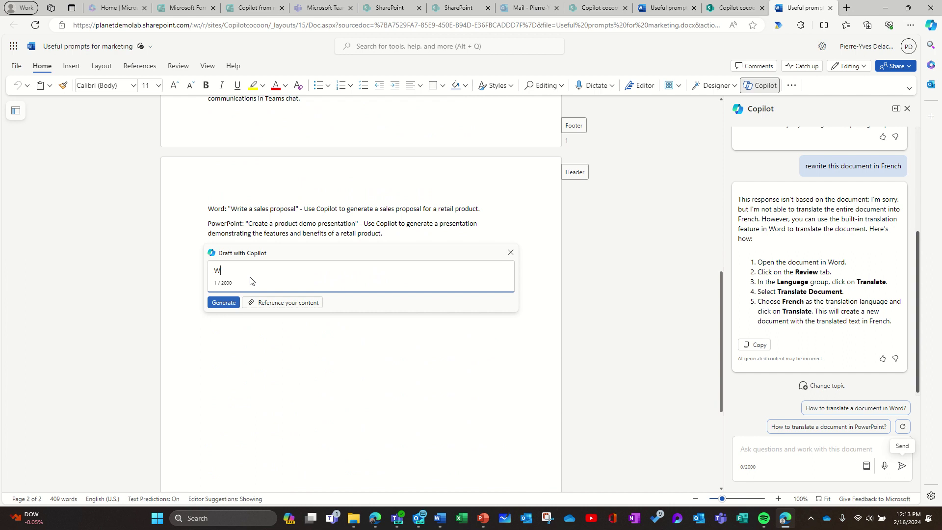
{"action": "type", "text": "rite in "}
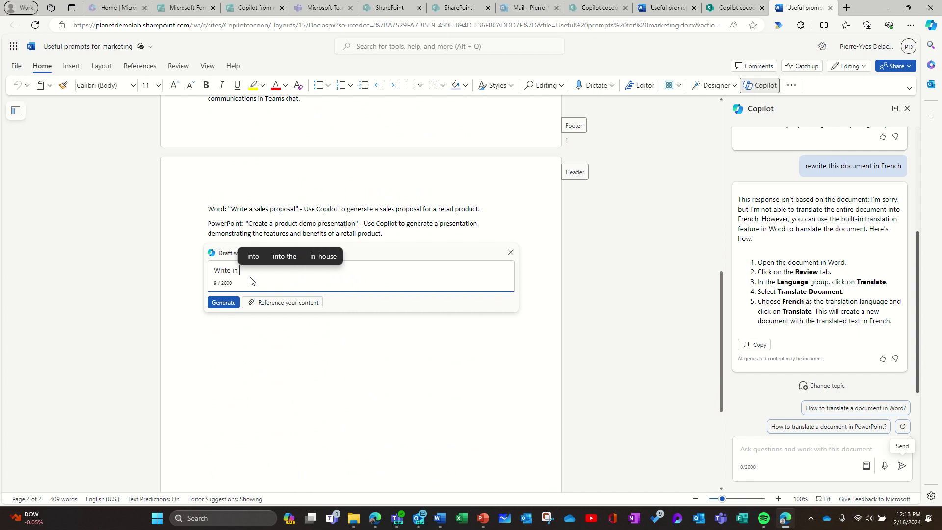
{"action": "type", "text": "Frenc"}
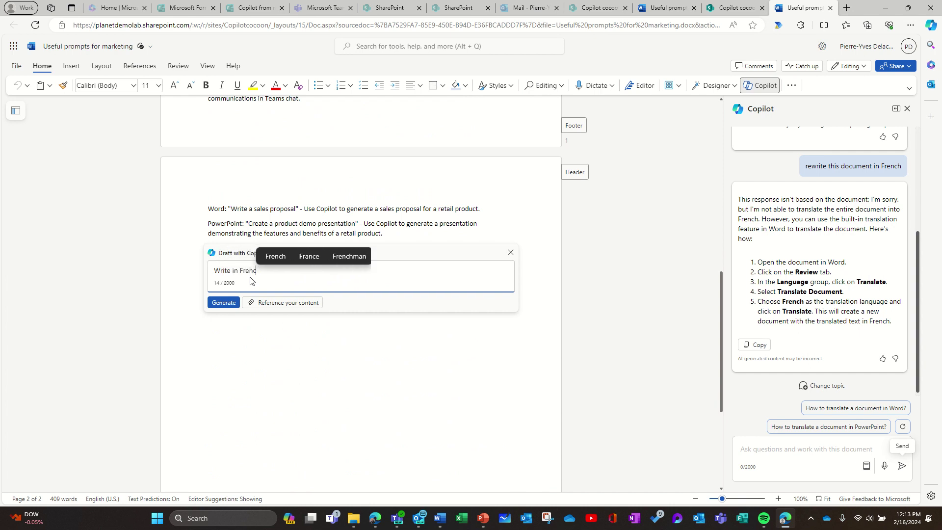
{"action": "type", "text": "h the document"}
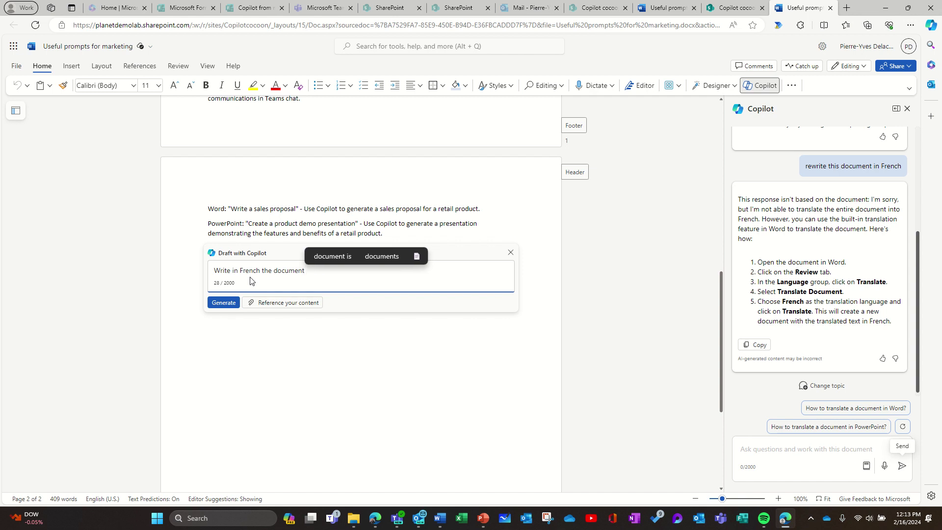
{"action": "left_click", "coordinate": [296, 309]}
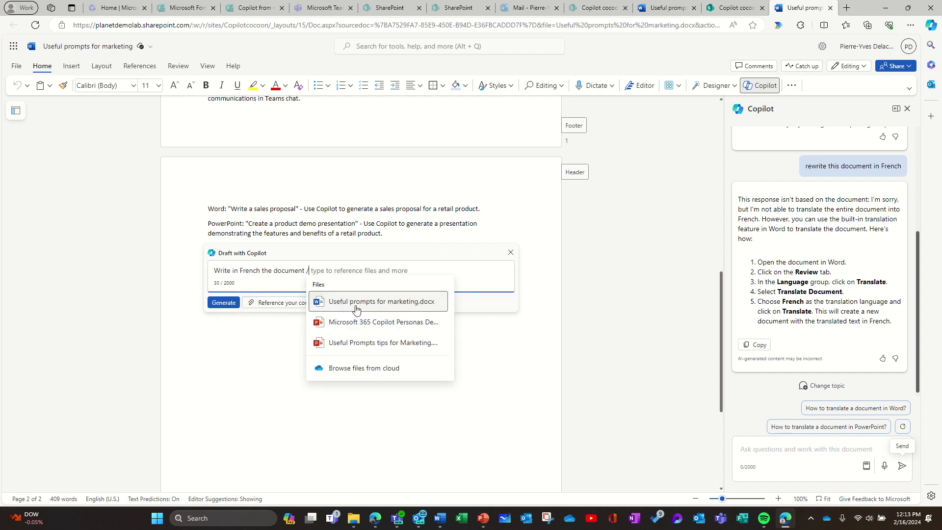
{"action": "left_click", "coordinate": [357, 308]}
Generate Copilot's French version of the marketing prompts list below the English text
{"action": "left_click", "coordinate": [222, 304]}
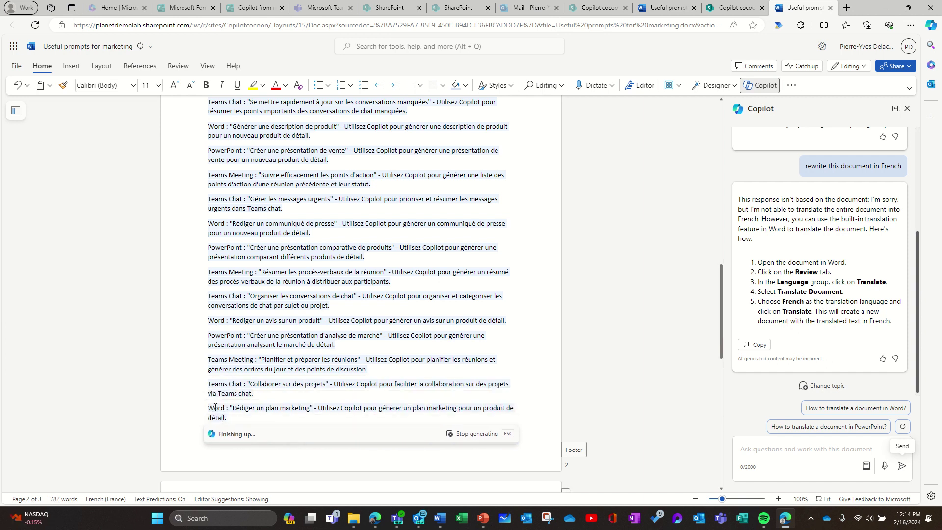
Keep Copilot's French list of 20 marketing prompts, then attempt to discard it
{"action": "scroll", "coordinate": [235, 362], "scroll_direction": "up", "scroll_amount": 4}
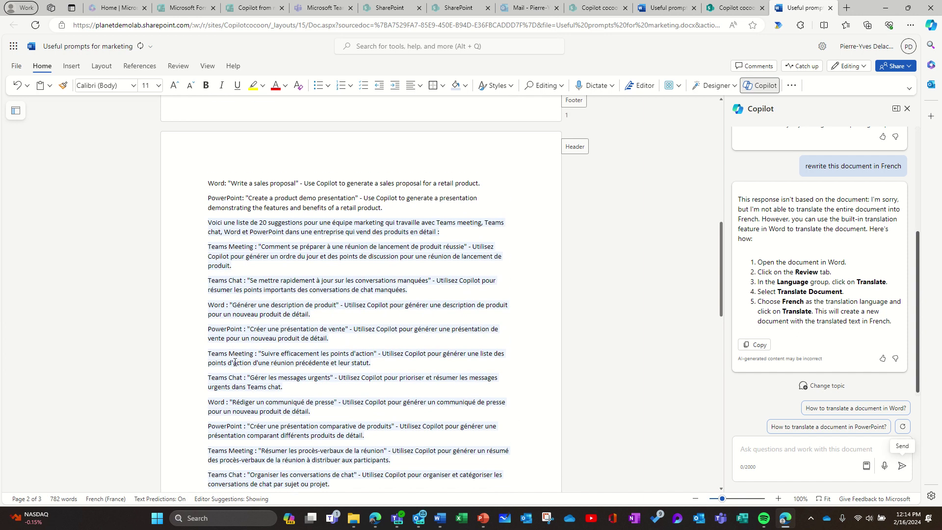
{"action": "scroll", "coordinate": [236, 306], "scroll_direction": "down", "scroll_amount": 5}
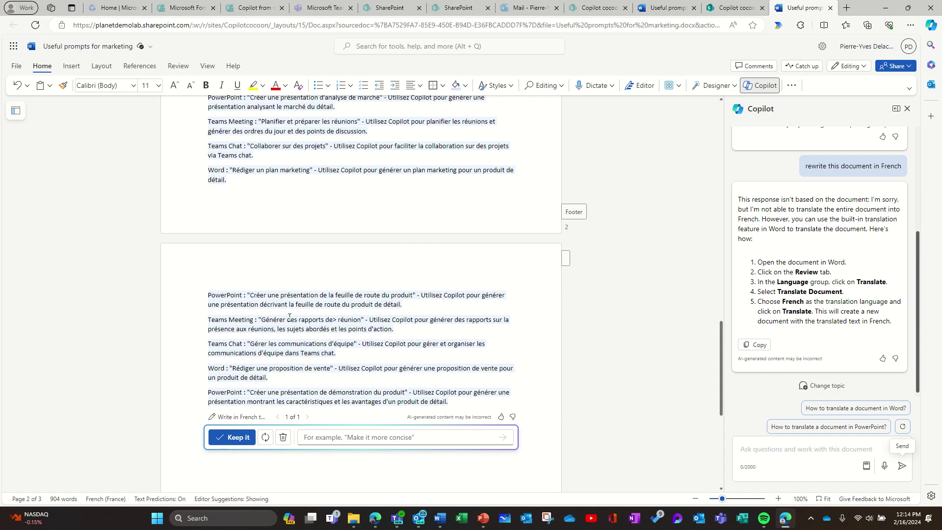
{"action": "left_click", "coordinate": [241, 437]}
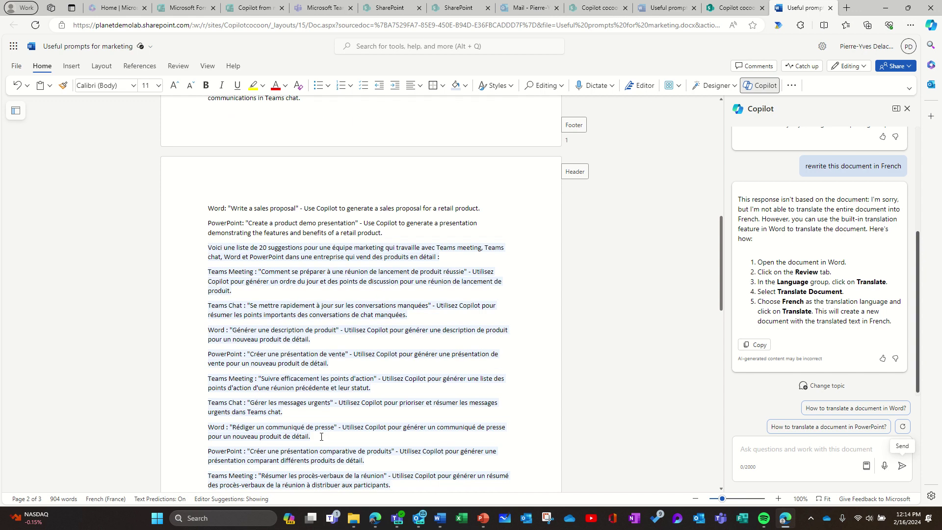
{"action": "left_click", "coordinate": [283, 439]}
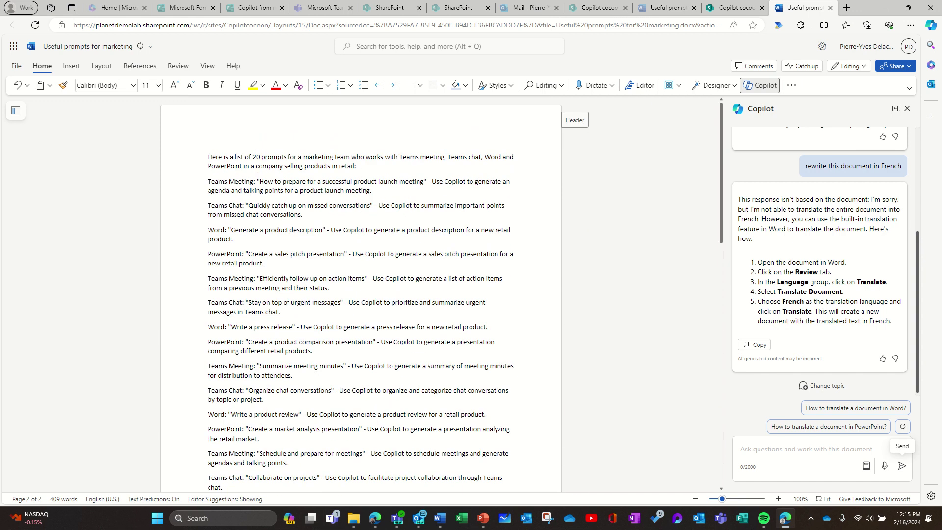
{"action": "scroll", "coordinate": [317, 371], "scroll_direction": "down", "scroll_amount": 1}
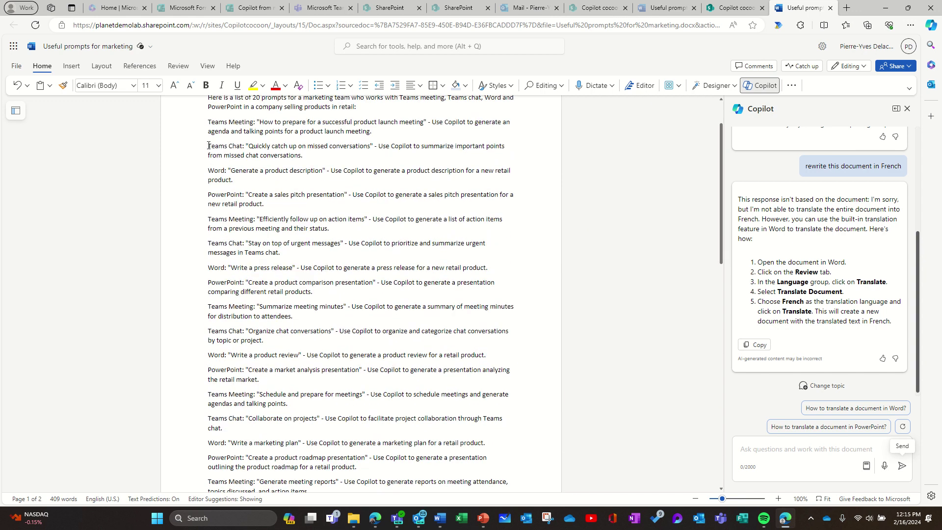
{"action": "left_click_drag", "start_coordinate": [205, 149], "coordinate": [204, 158]}
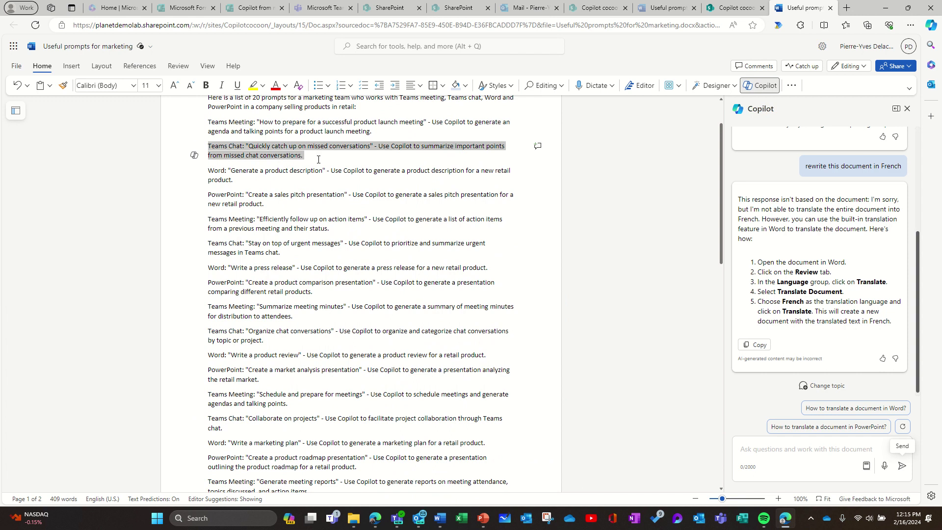
{"action": "left_click", "coordinate": [194, 155]}
{"action": "left_click", "coordinate": [219, 177]}
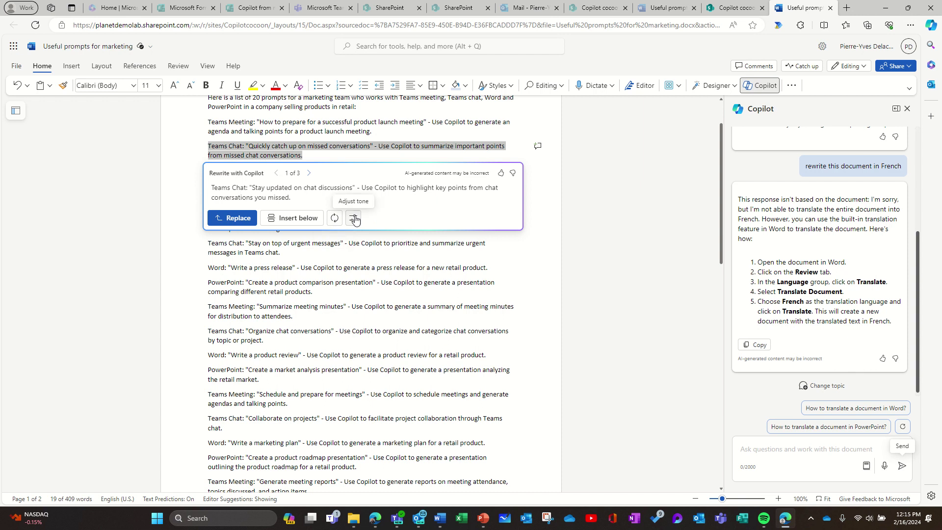
{"action": "left_click", "coordinate": [354, 219]}
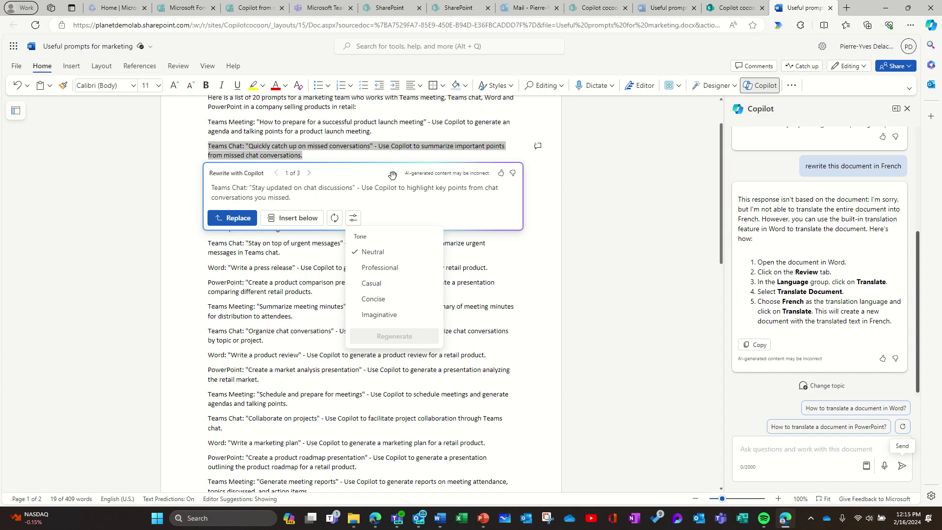
{"action": "left_click", "coordinate": [566, 211]}
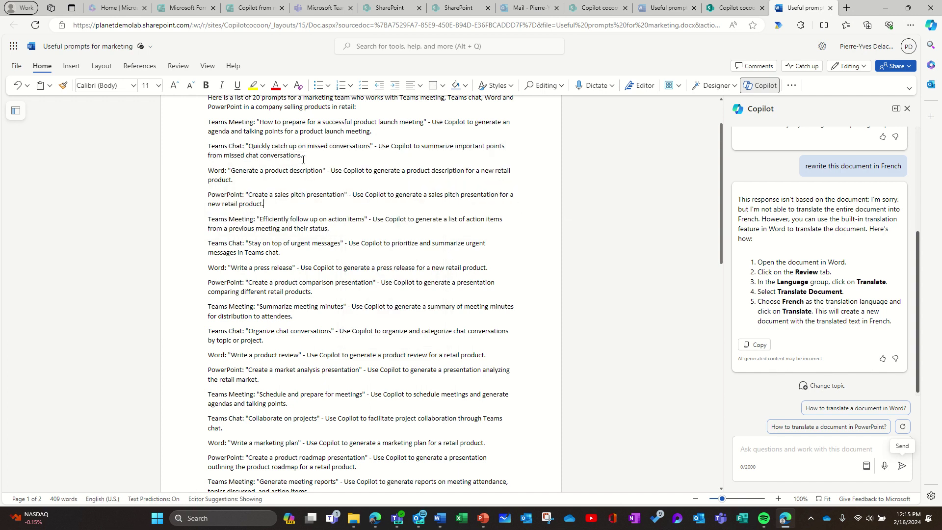
{"action": "left_click_drag", "start_coordinate": [301, 155], "coordinate": [207, 143]}
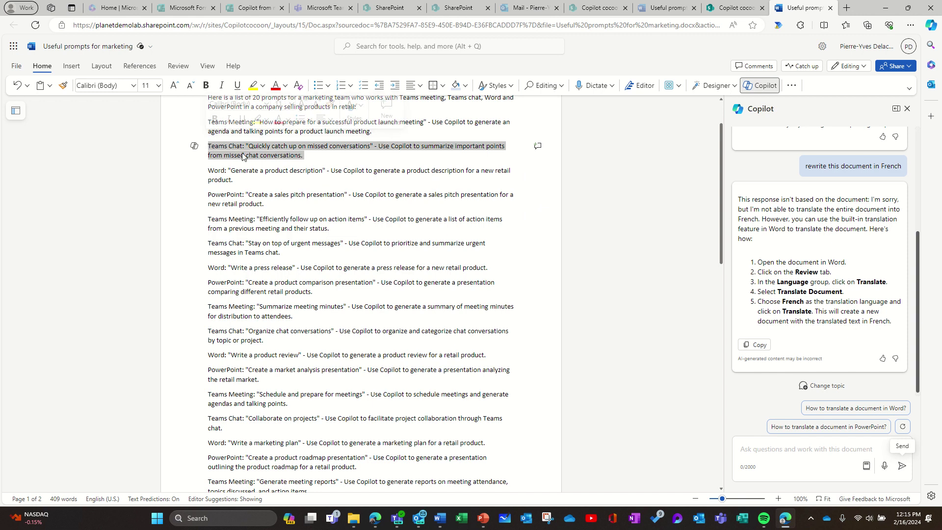
{"action": "left_click", "coordinate": [195, 148]}
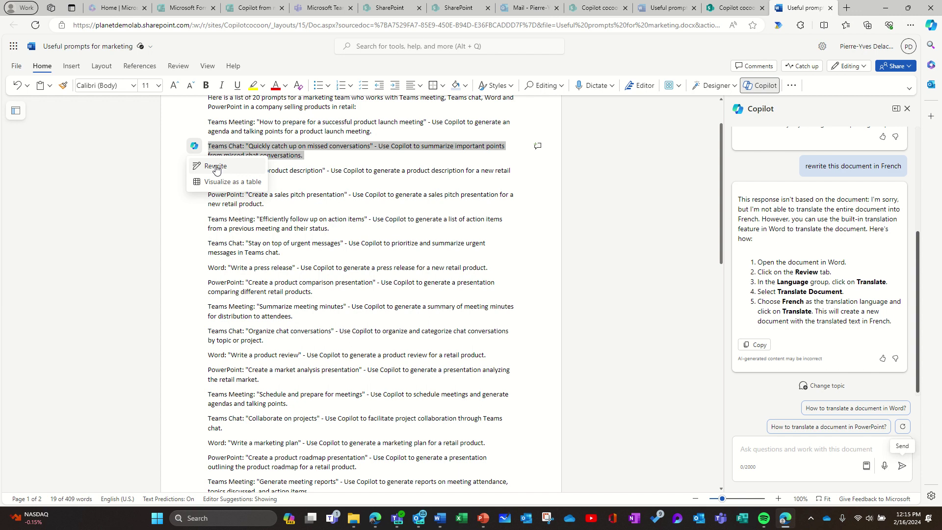
{"action": "left_click", "coordinate": [216, 167]}
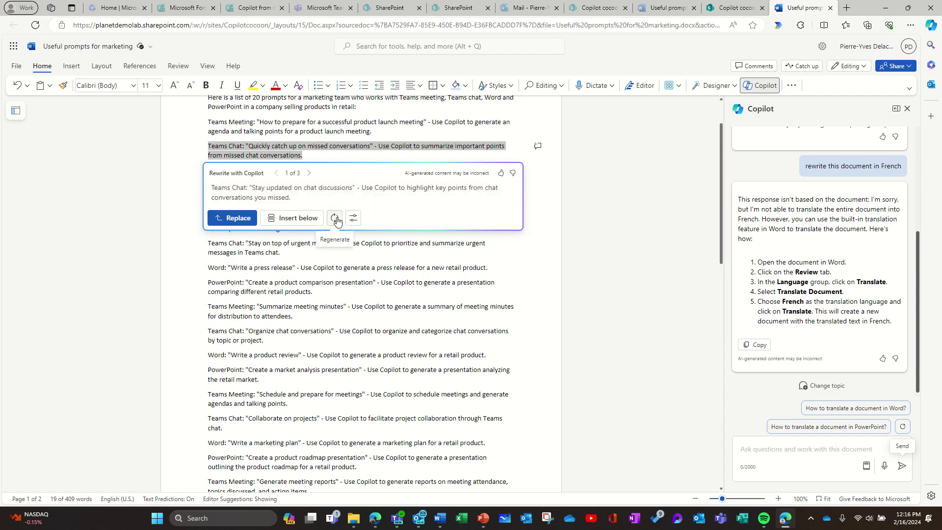
{"action": "left_click", "coordinate": [606, 243]}
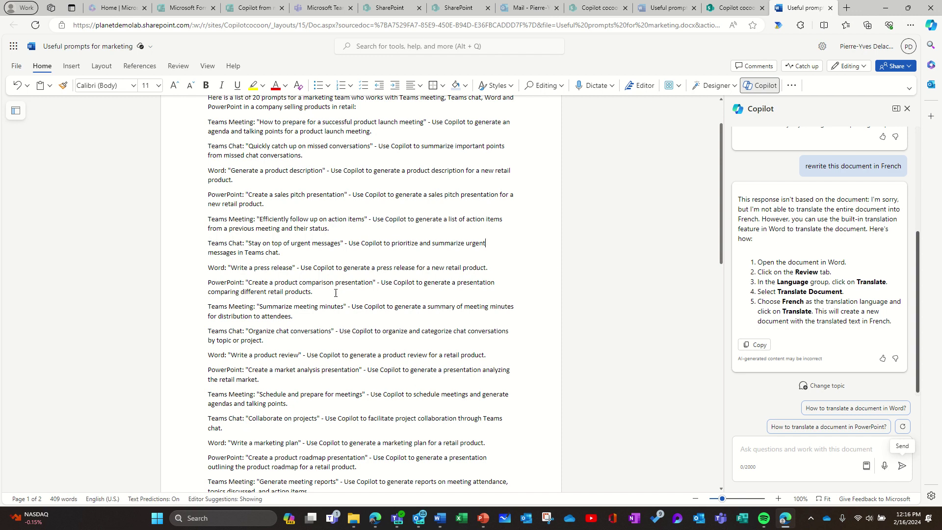
Ask Copilot on page 2 to 'Write this in French:' followed by the pasted Teams Chat catch-up paragraph
{"action": "scroll", "coordinate": [294, 373], "scroll_direction": "down", "scroll_amount": 5}
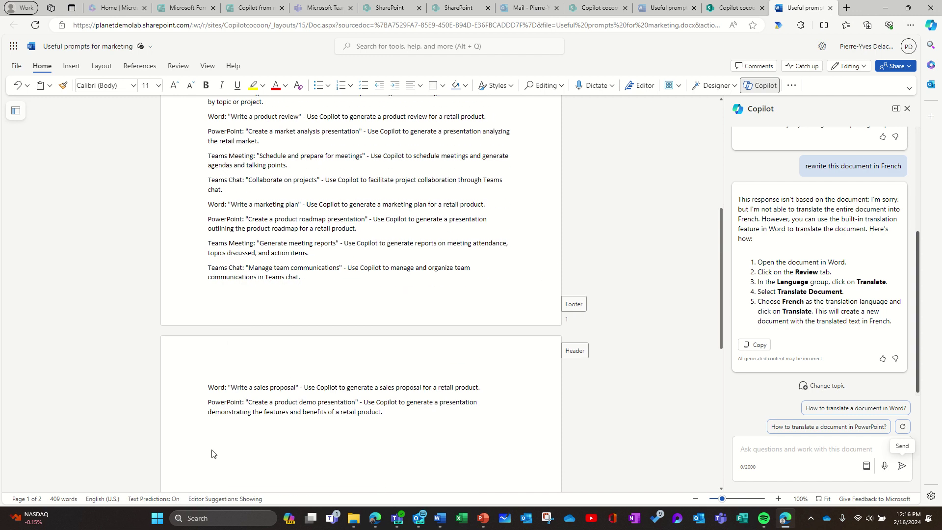
{"action": "scroll", "coordinate": [239, 381], "scroll_direction": "up", "scroll_amount": 6}
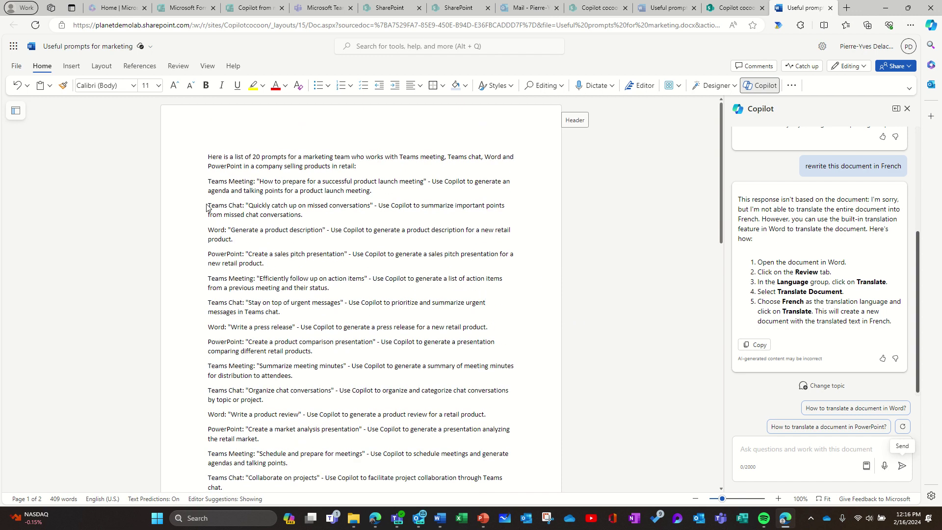
{"action": "triple_click", "coordinate": [240, 210]}
{"action": "key", "text": "ctrl+c"}
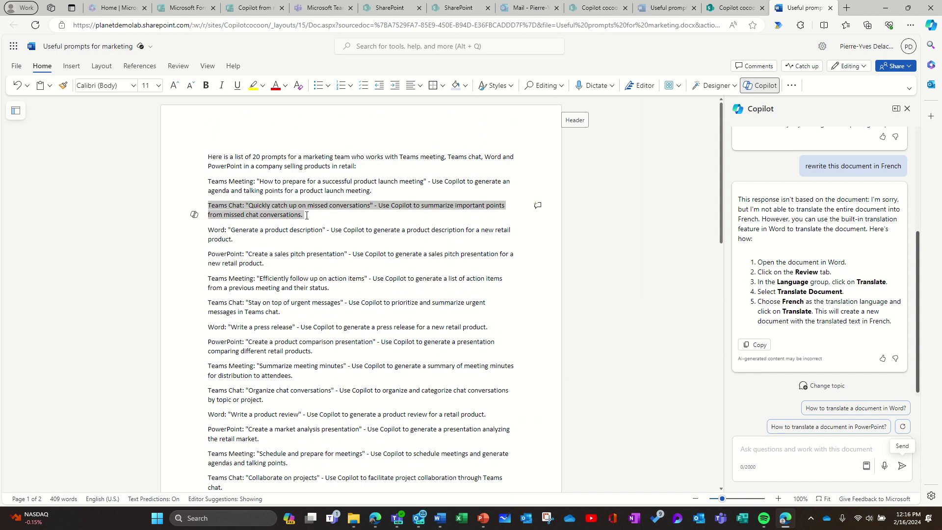
{"action": "scroll", "coordinate": [298, 266], "scroll_direction": "down", "scroll_amount": 7}
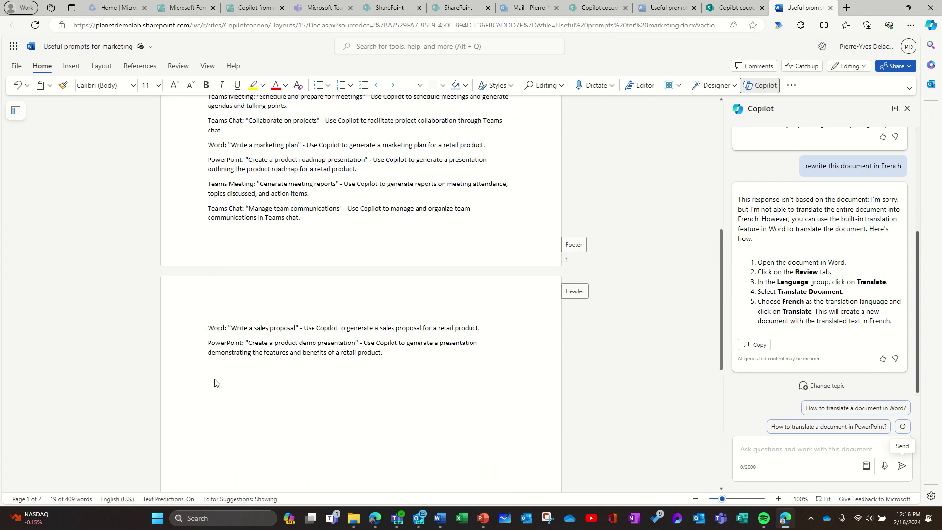
{"action": "left_click", "coordinate": [195, 368]}
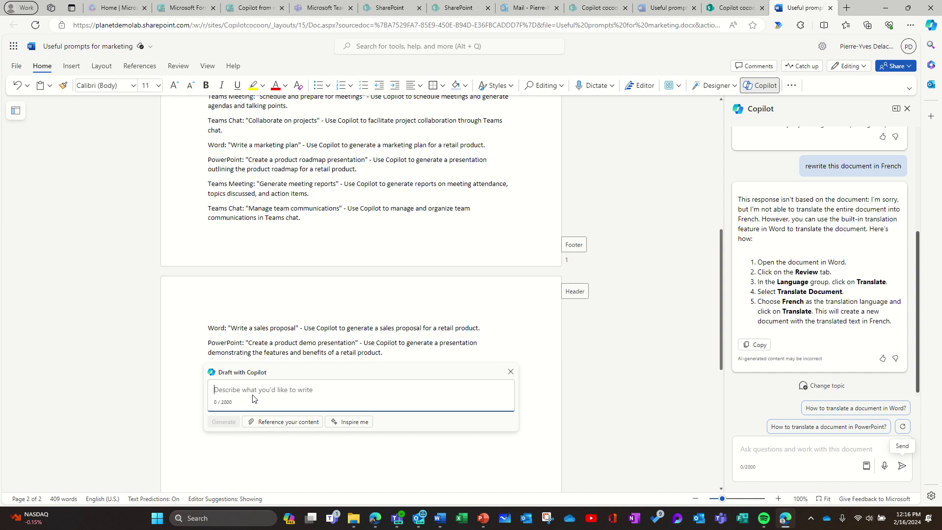
{"action": "type", "text": "Write"}
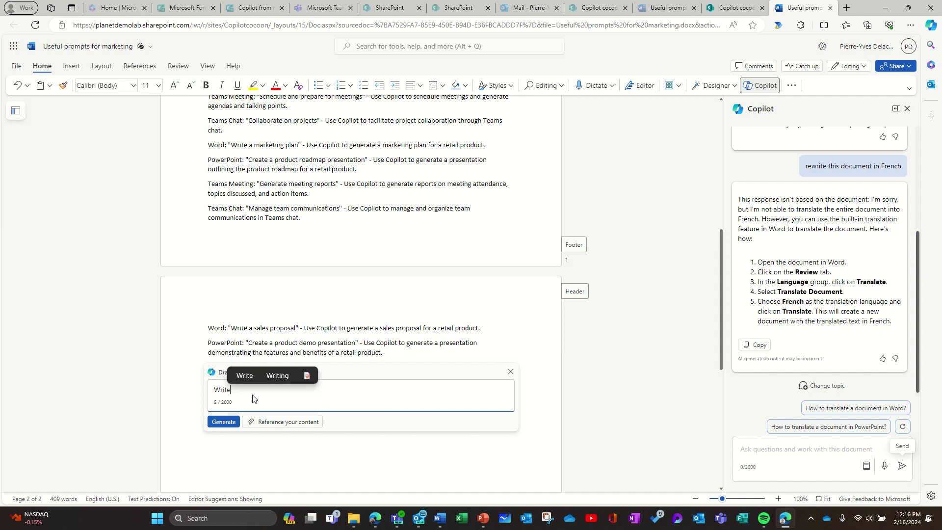
{"action": "type", "text": " this "}
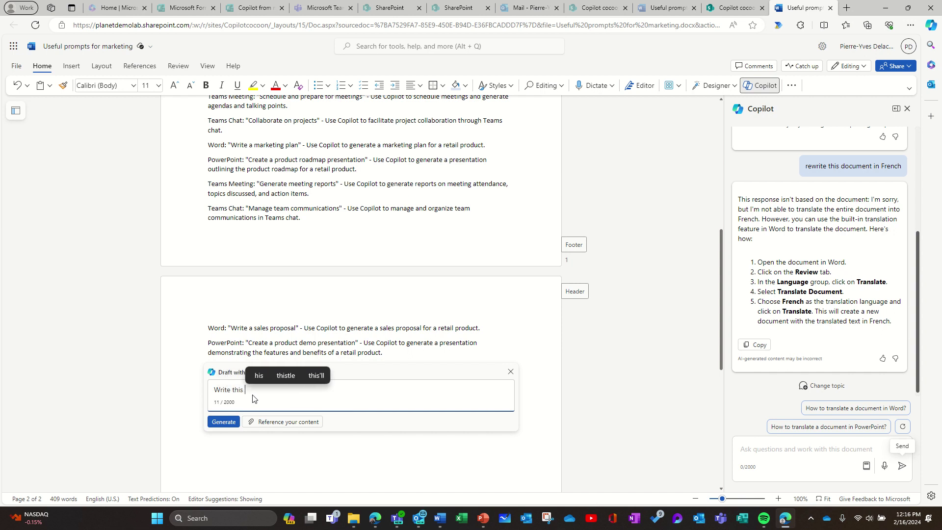
{"action": "type", "text": "in French:"}
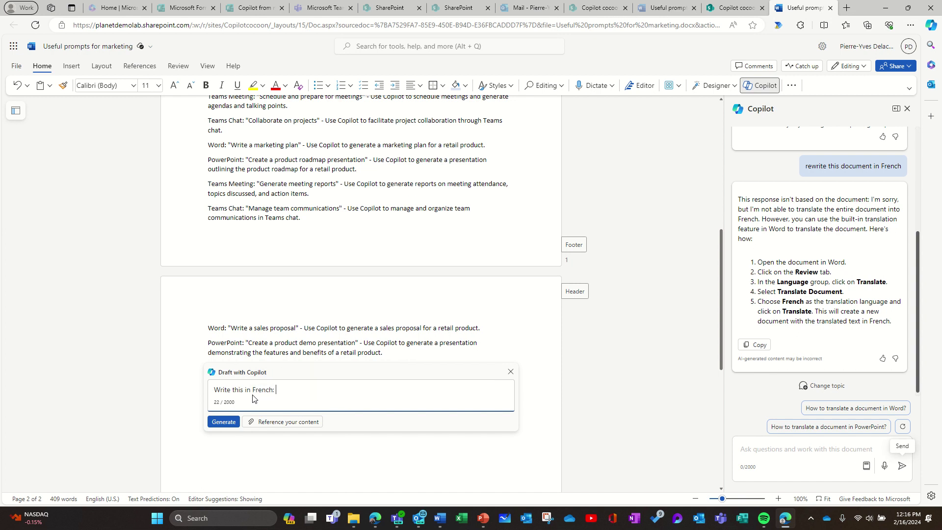
{"action": "key", "text": "ctrl+v"}
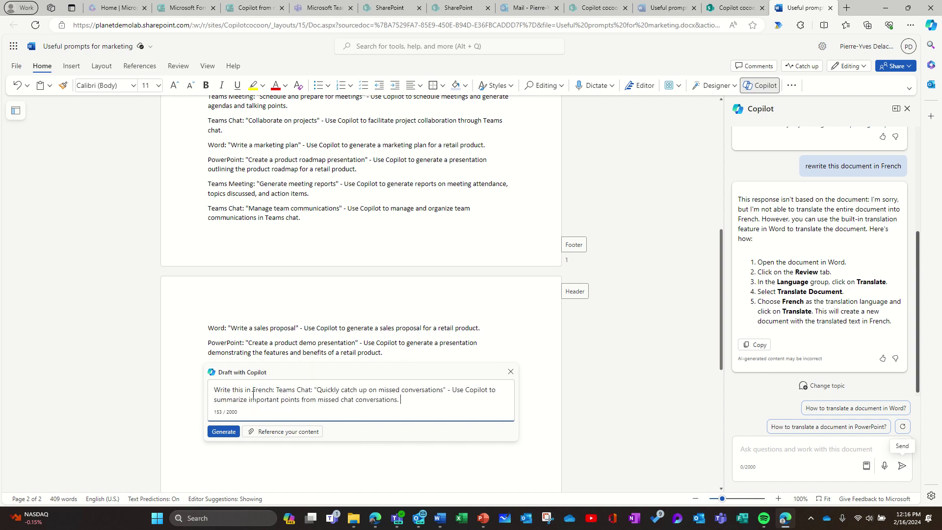
{"action": "left_click", "coordinate": [226, 432]}
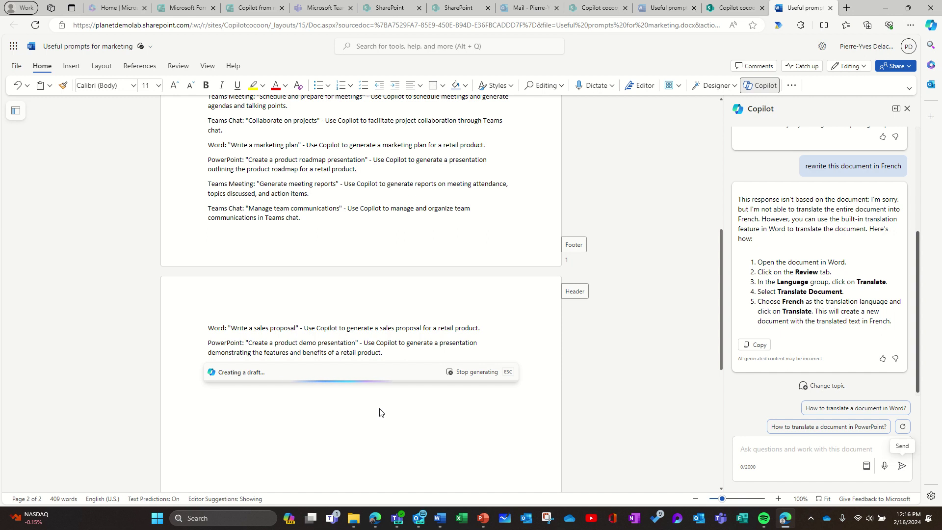